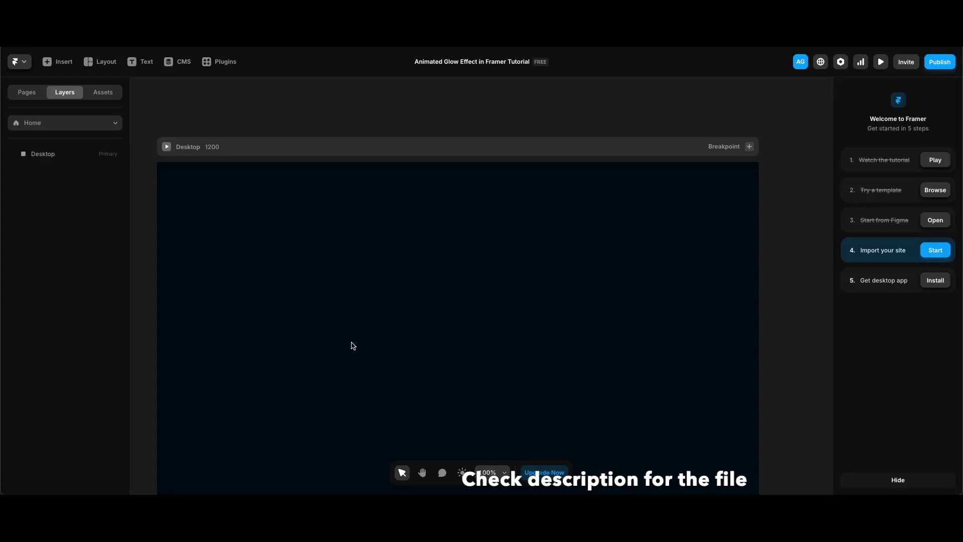
# Add a text layer reading 'Button' to the dark Desktop frame
pyautogui.press('t')
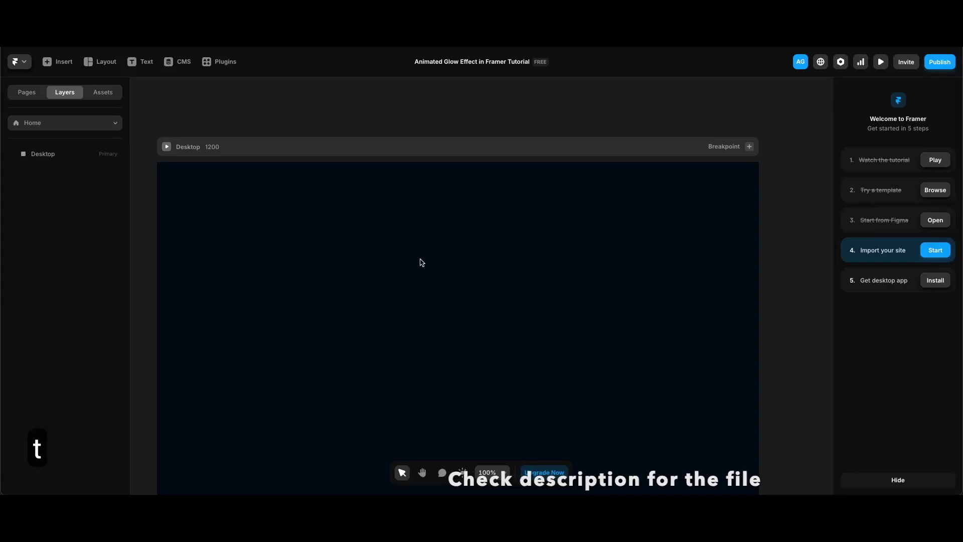
pyautogui.click(424, 259)
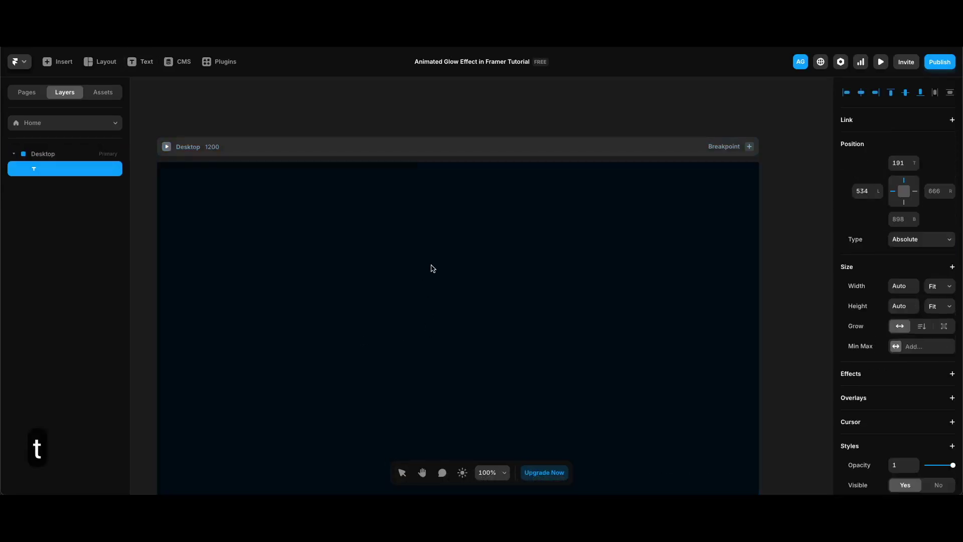
pyautogui.write('Button')
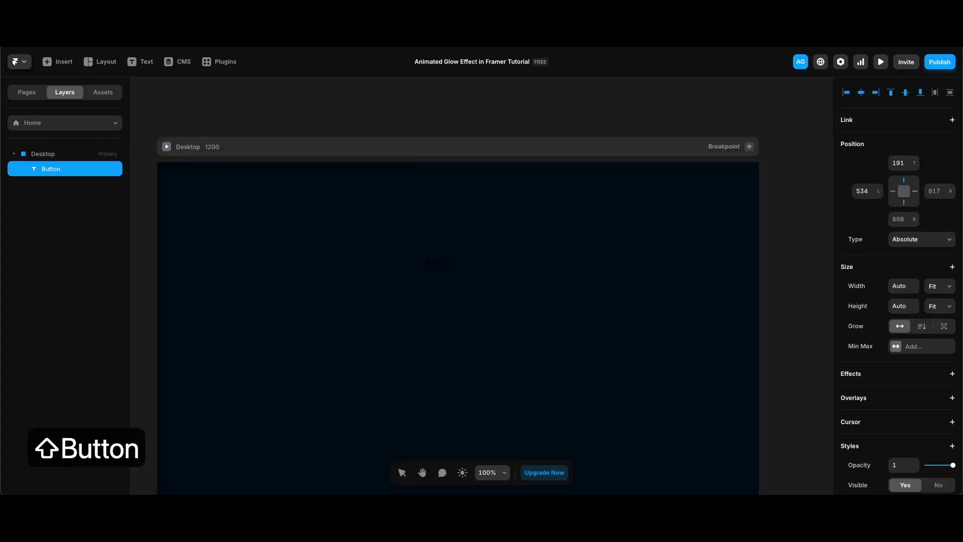
pyautogui.press('Escape')
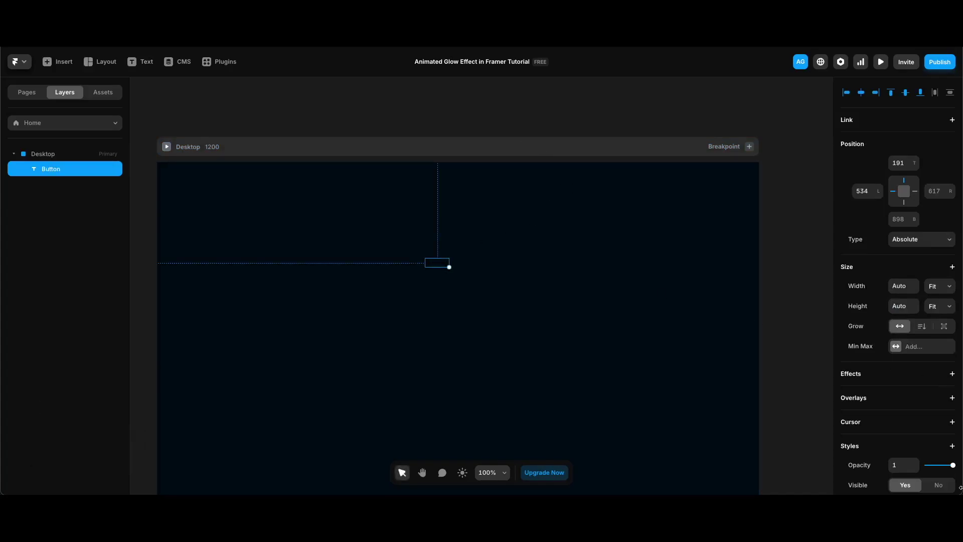
# Style the Button text in the Lightest colour, size 22, Bold weight
pyautogui.scroll(-5, 854, 414)
pyautogui.scroll(-1, 860, 414)
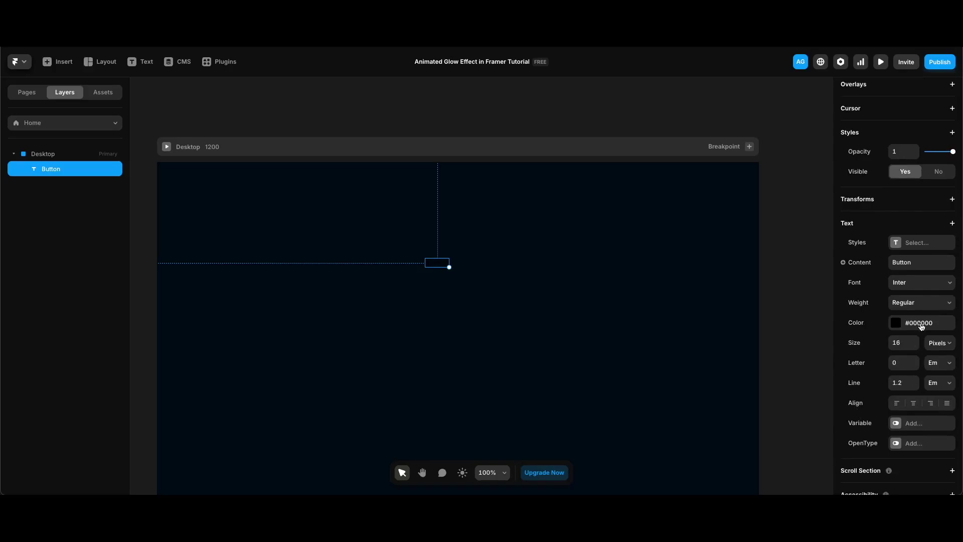
pyautogui.click(921, 327)
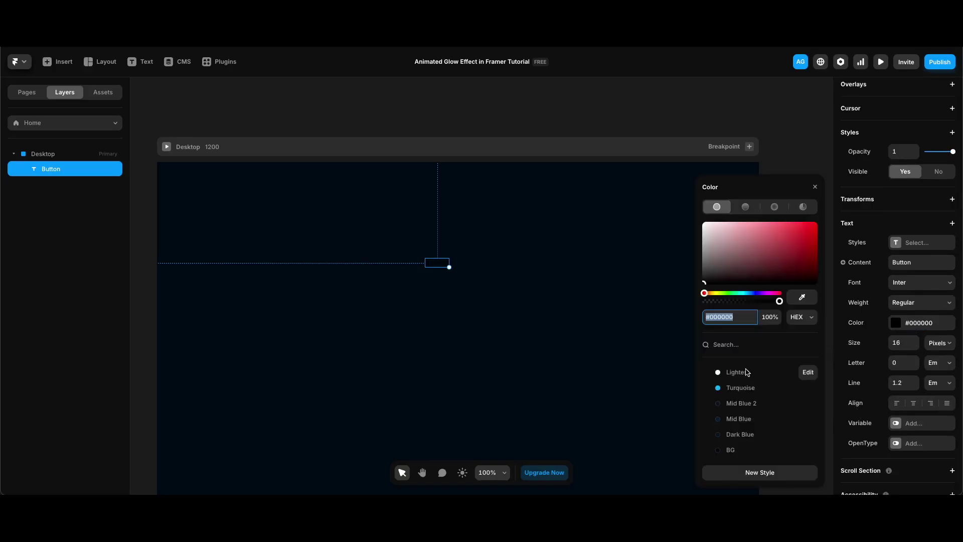
pyautogui.click(747, 372)
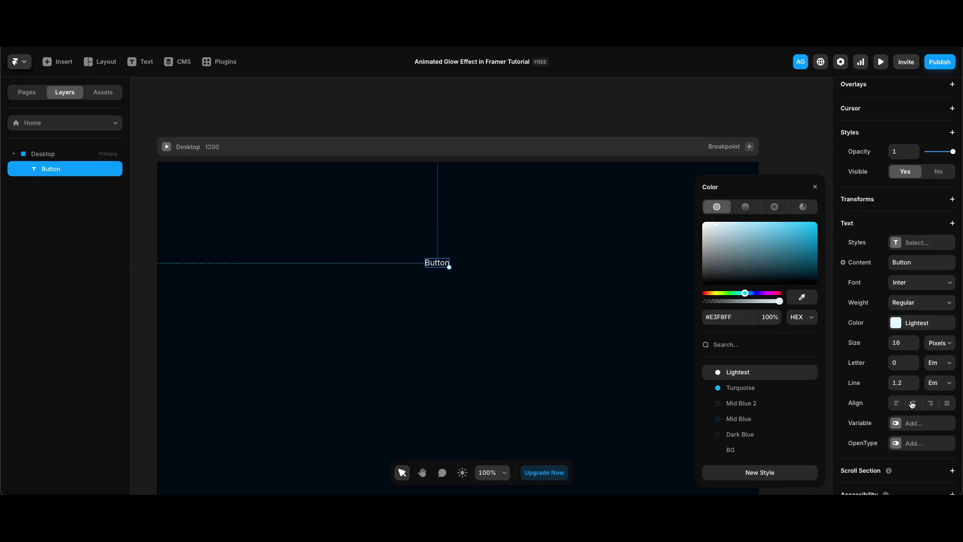
pyautogui.click(914, 347)
pyautogui.write('22')
pyautogui.press('Return')
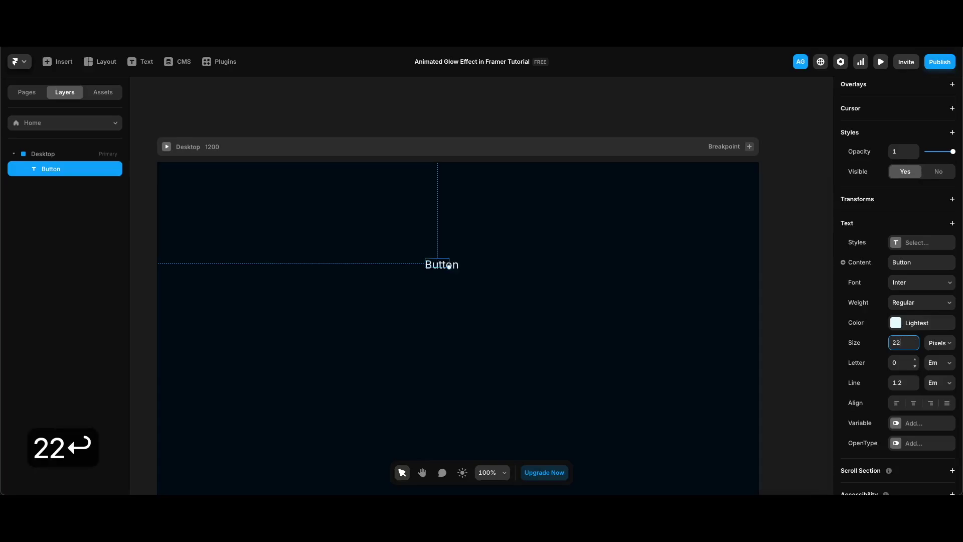
pyautogui.click(930, 304)
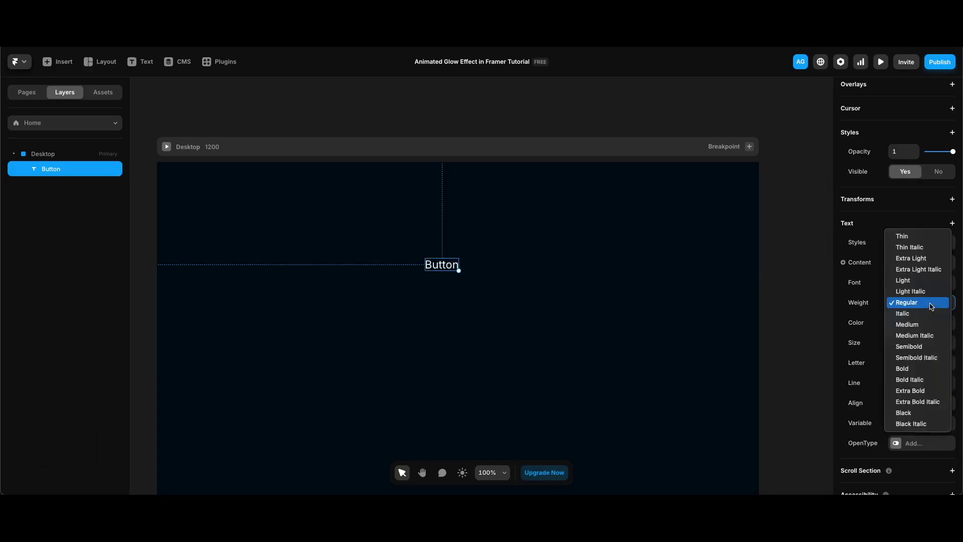
pyautogui.click(912, 370)
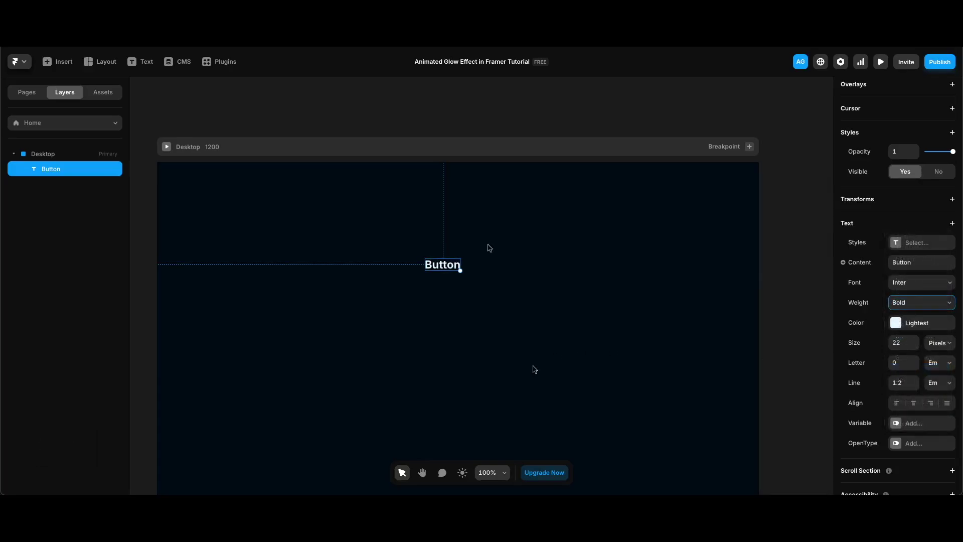
# Wrap the text in a stack named Button, fit-content width, centred horizontally
pyautogui.rightClick(443, 267)
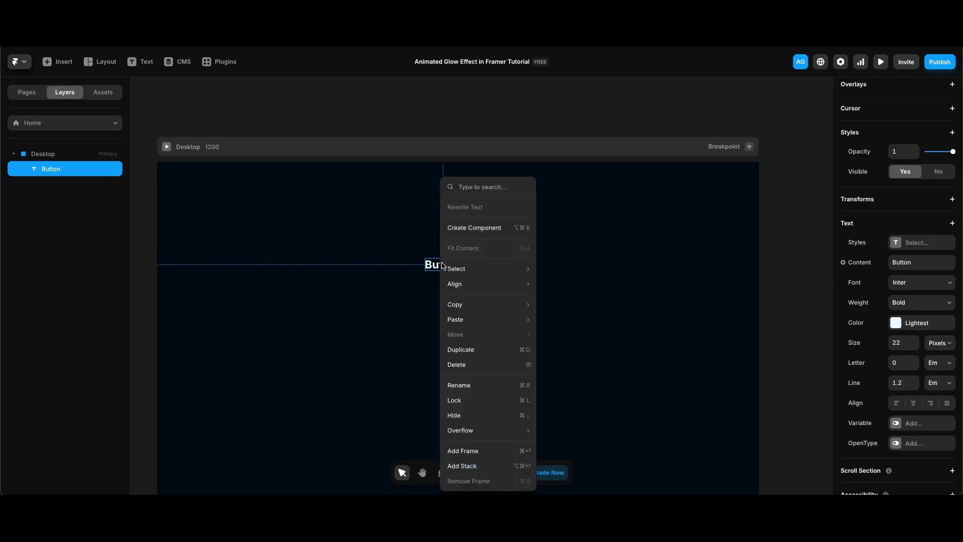
pyautogui.hotkey('ctrl', 'Return')
pyautogui.doubleClick(55, 169)
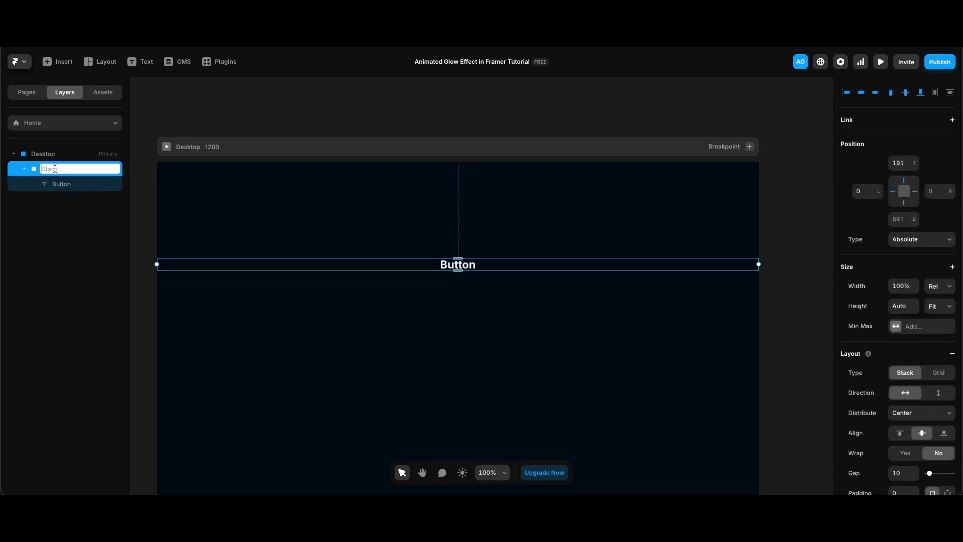
pyautogui.write('Button')
pyautogui.press('Return')
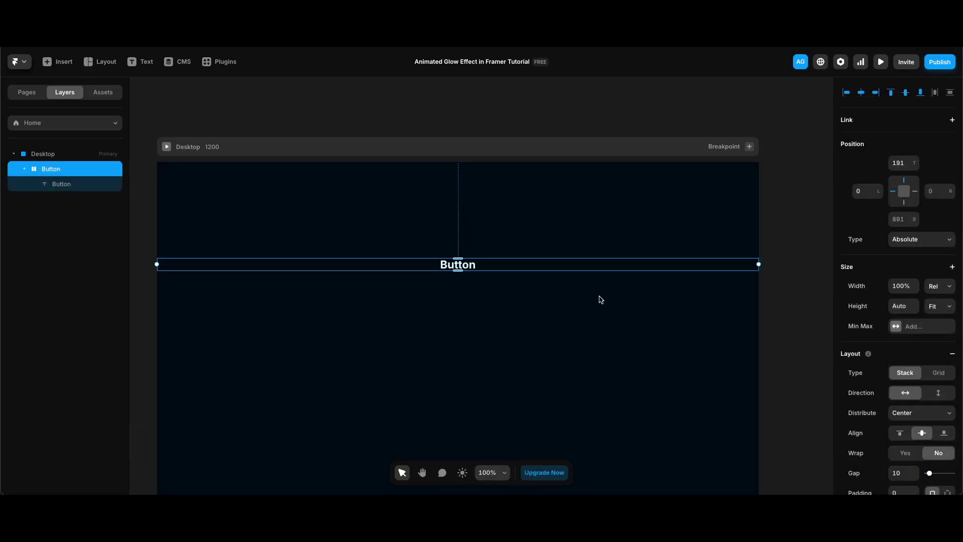
pyautogui.click(939, 290)
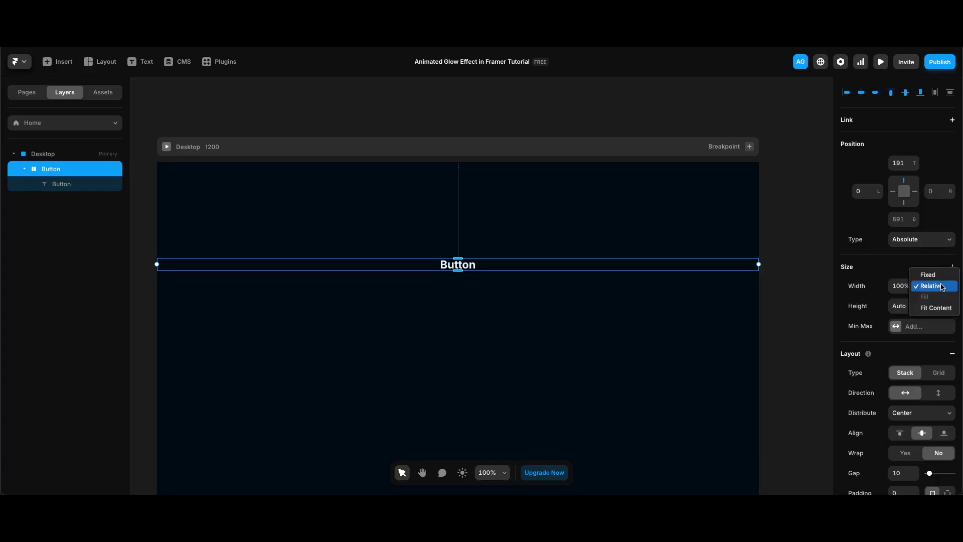
pyautogui.click(935, 307)
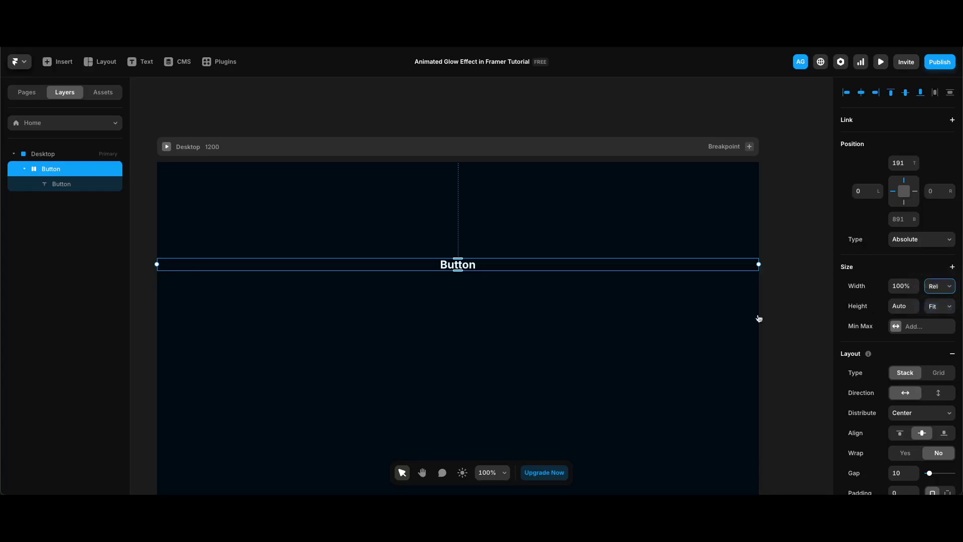
pyautogui.click(861, 93)
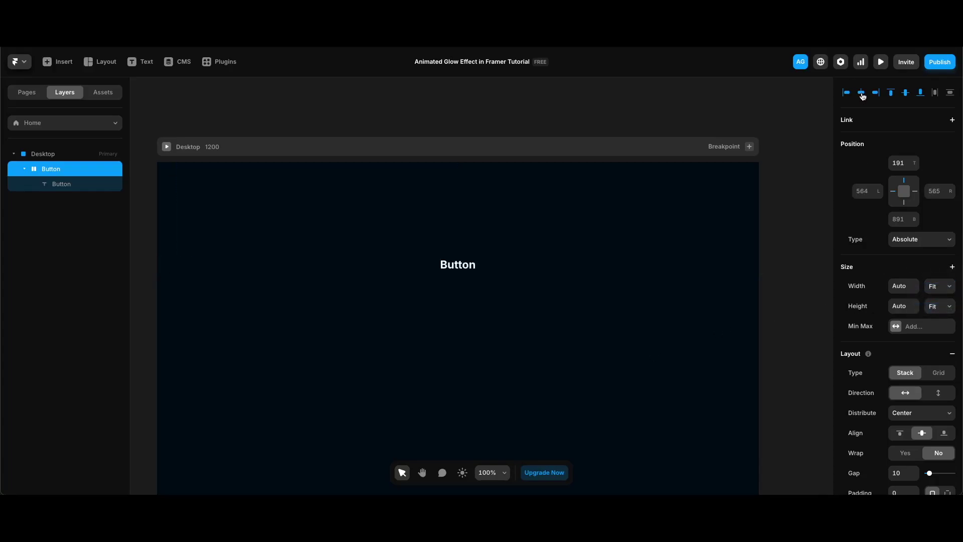
# Give the Button stack per-side padding of 16 top/bottom and 32 left/right
pyautogui.scroll(-3, 927, 351)
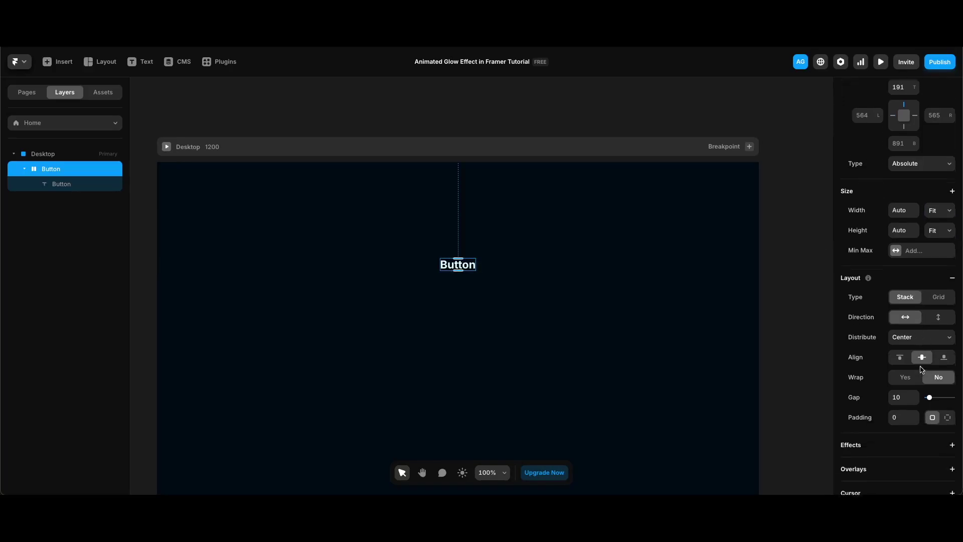
pyautogui.click(948, 415)
pyautogui.click(896, 437)
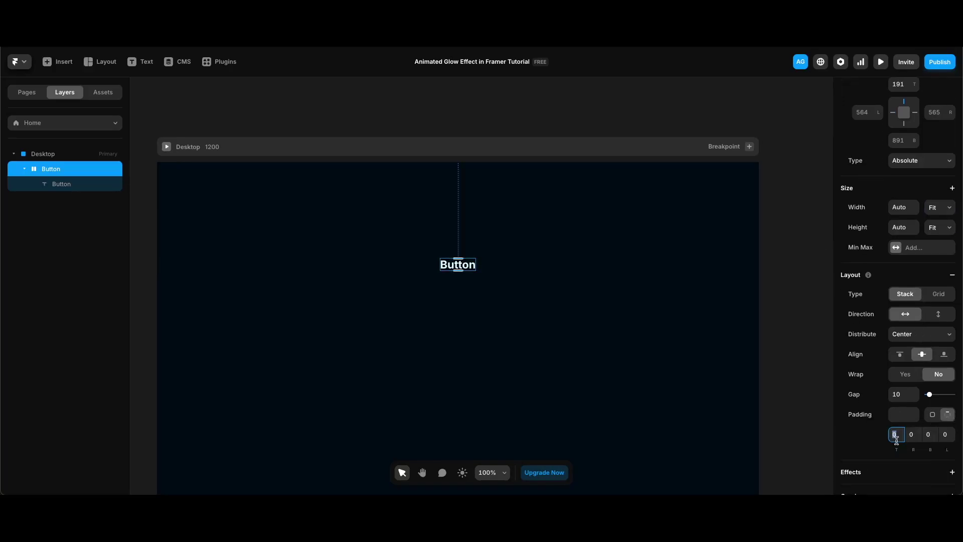
pyautogui.write('1')
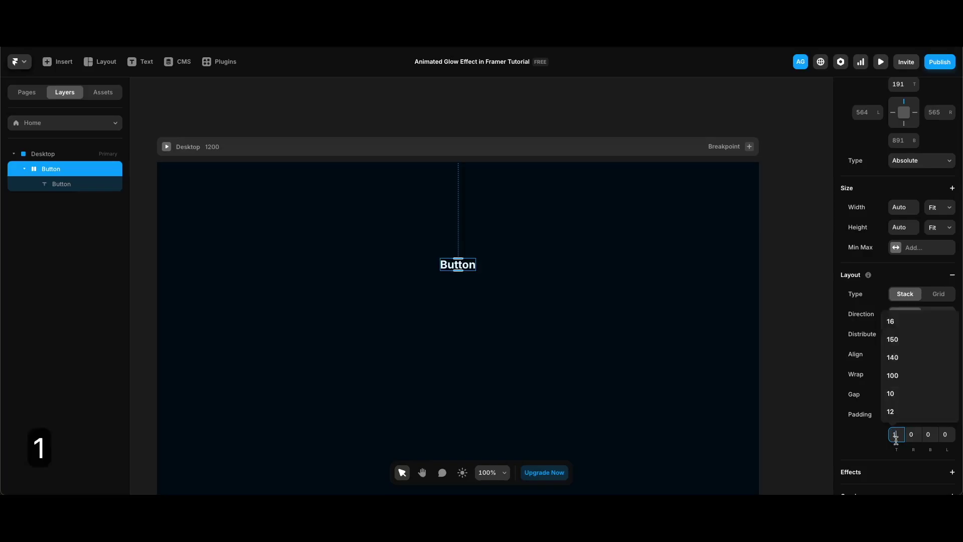
pyautogui.write('6')
pyautogui.click(930, 434)
pyautogui.write('16')
pyautogui.press('Return')
pyautogui.click(912, 435)
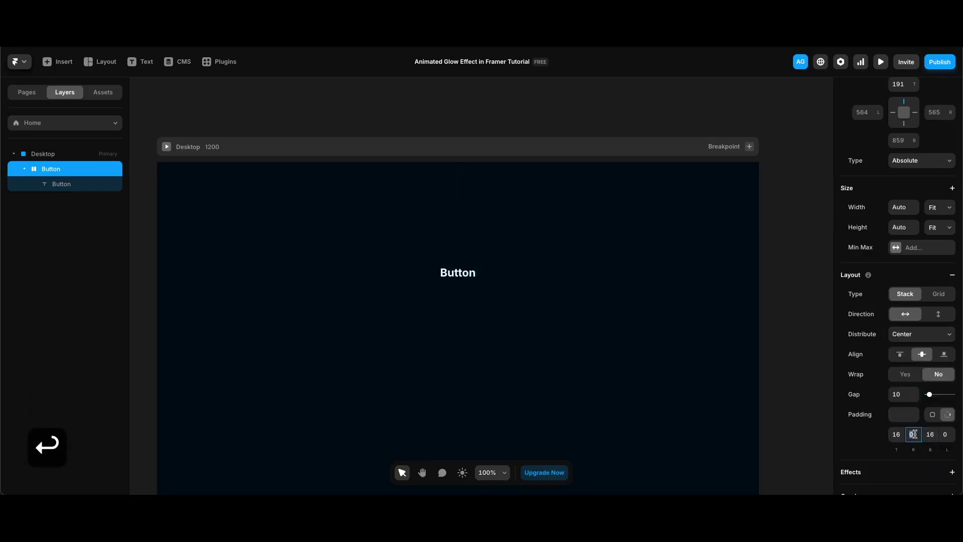
pyautogui.write('32')
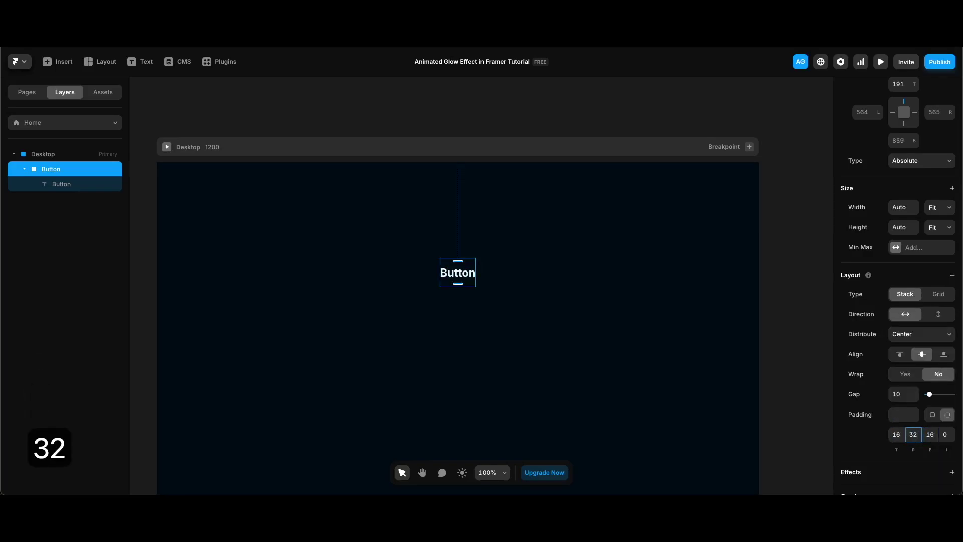
pyautogui.click(946, 434)
pyautogui.write('32')
pyautogui.scroll(-1, 902, 401)
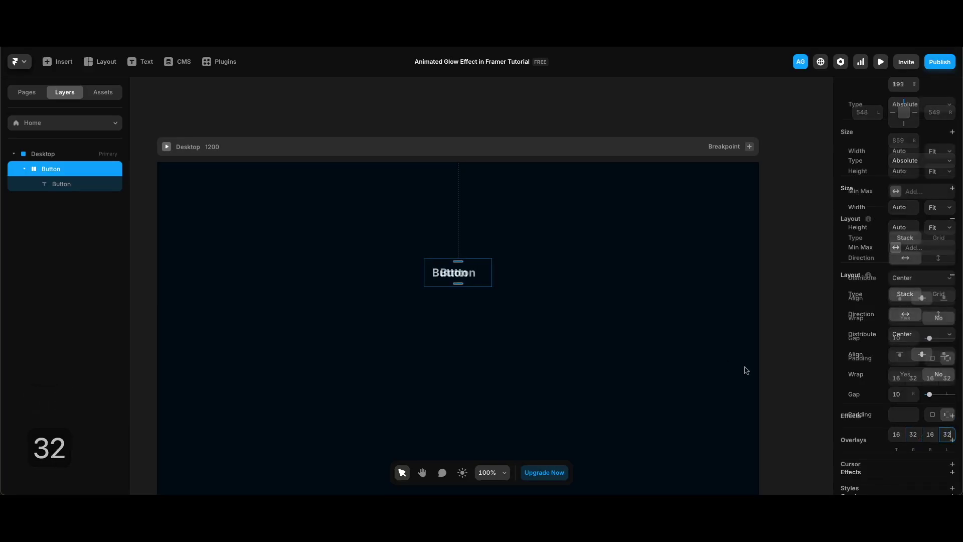
# Fill the Button with a dark blue linear gradient using Mid Blue and Mid Blue 2 stops
pyautogui.scroll(-2, 901, 401)
pyautogui.scroll(-2, 901, 401)
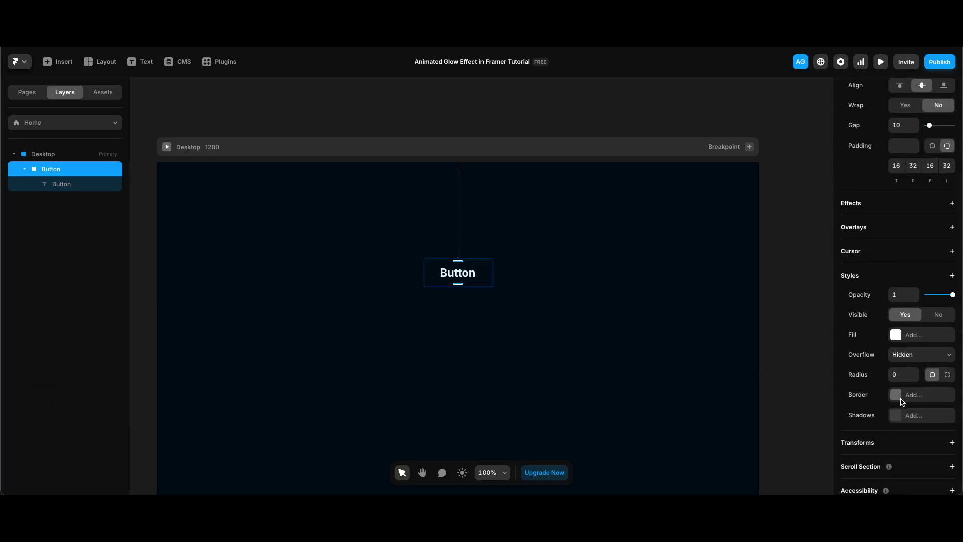
pyautogui.click(928, 336)
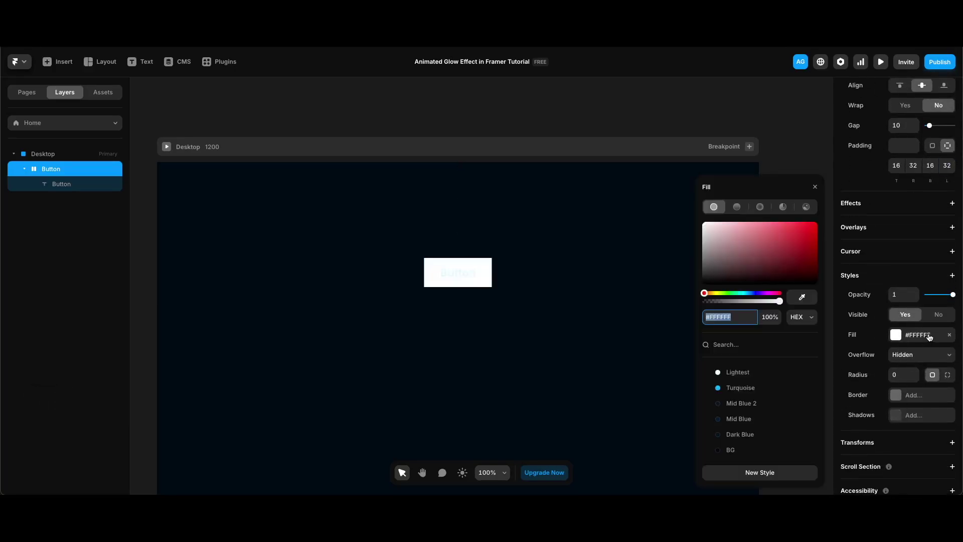
pyautogui.click(737, 208)
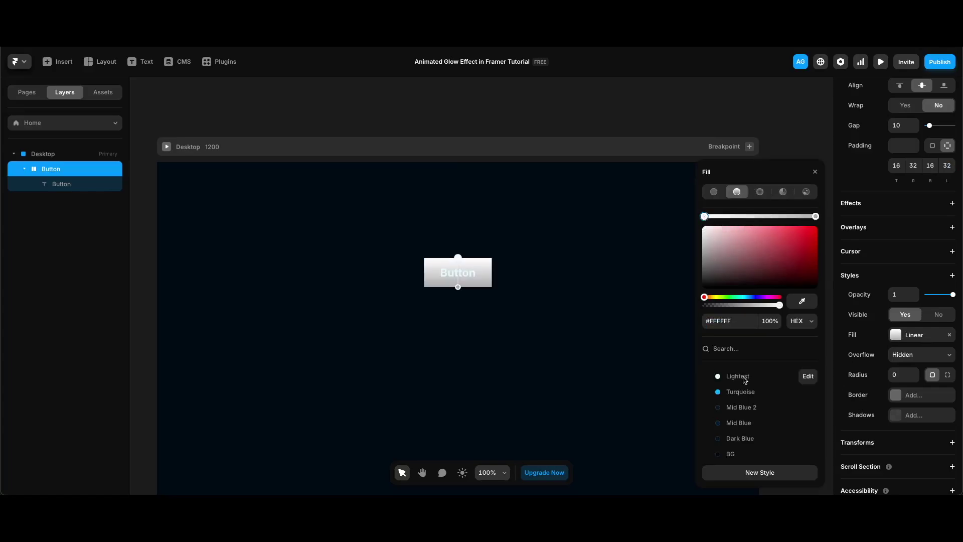
pyautogui.click(746, 423)
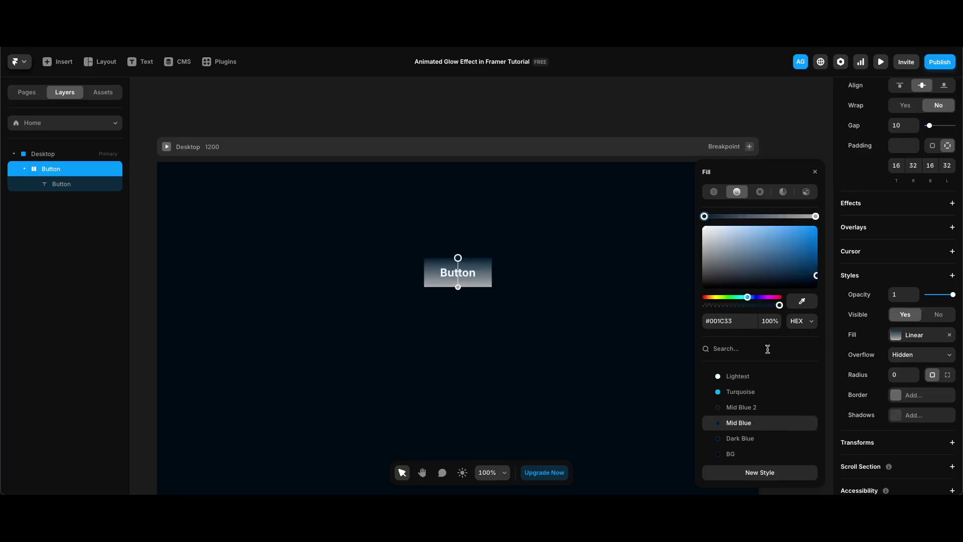
pyautogui.click(813, 216)
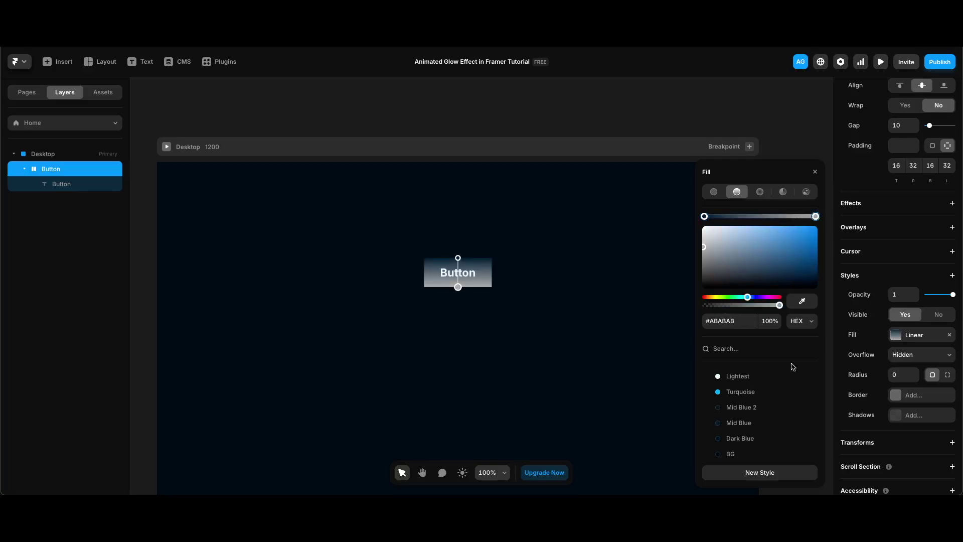
pyautogui.click(747, 425)
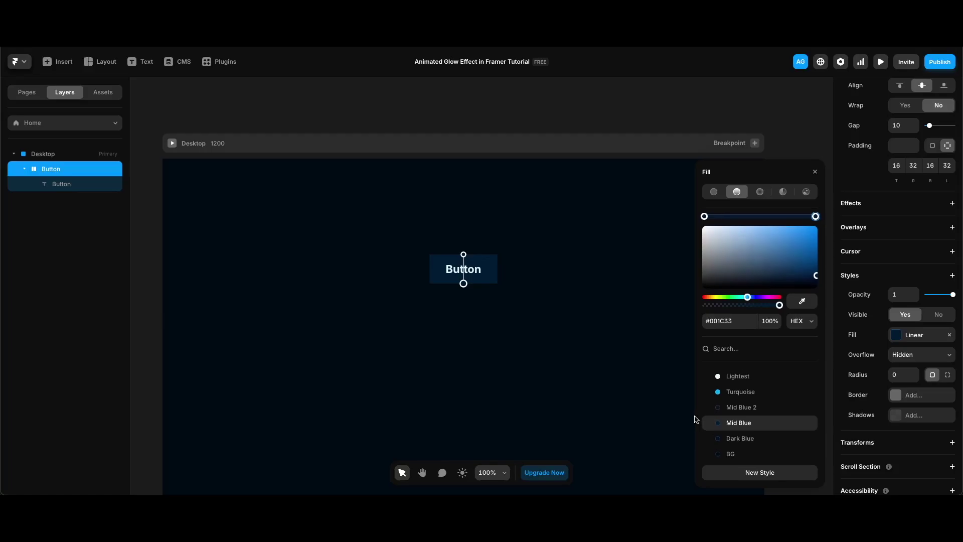
pyautogui.click(718, 216)
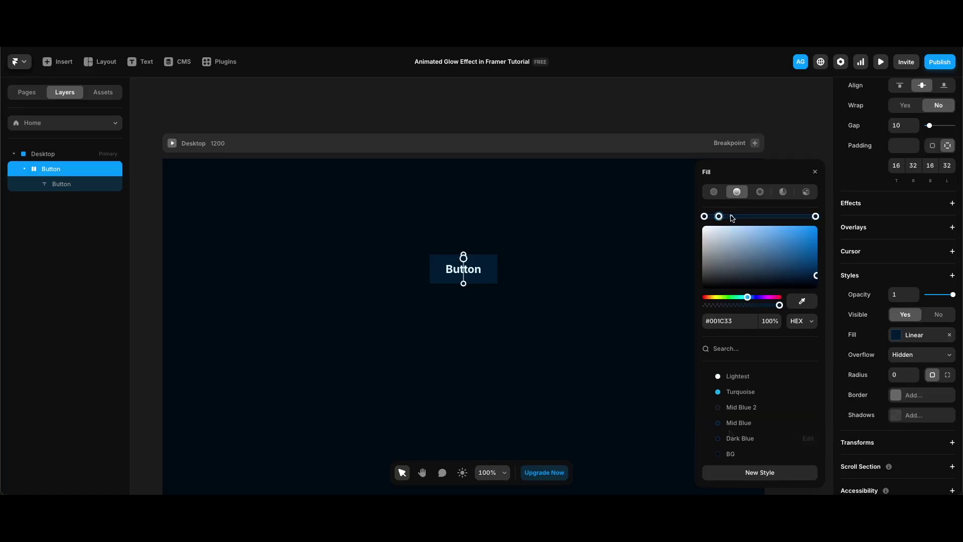
pyautogui.click(737, 409)
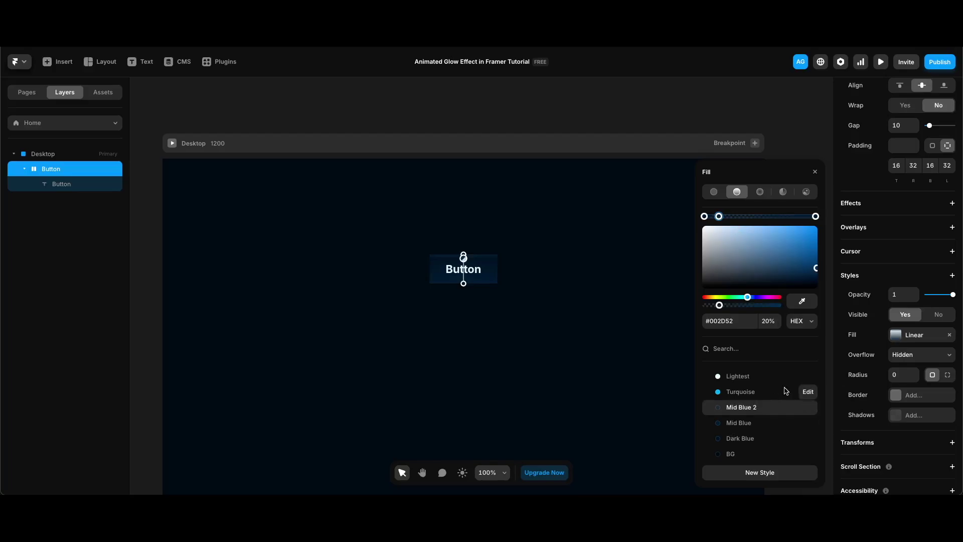
pyautogui.moveTo(719, 305); pyautogui.dragTo(827, 297)
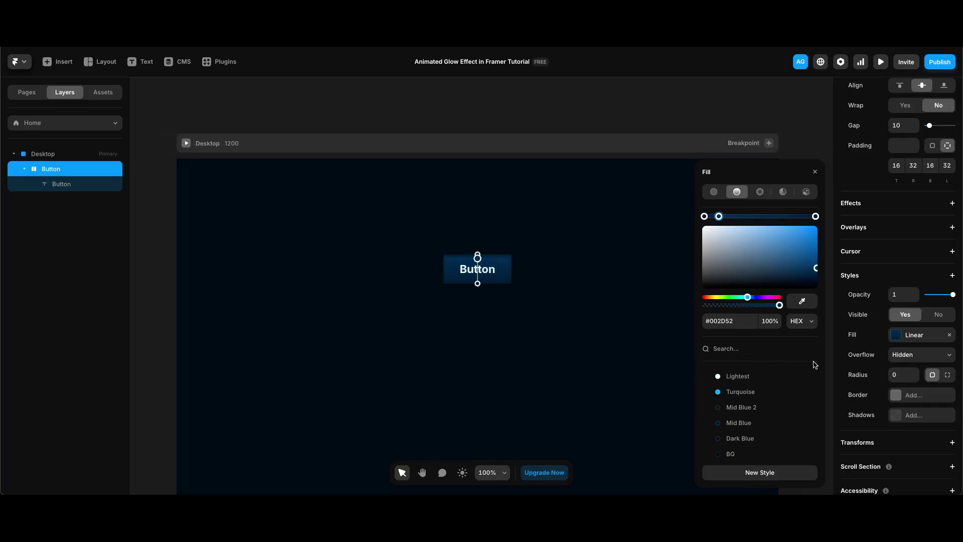
# Round the Button's corners to a radius of 8
pyautogui.click(904, 375)
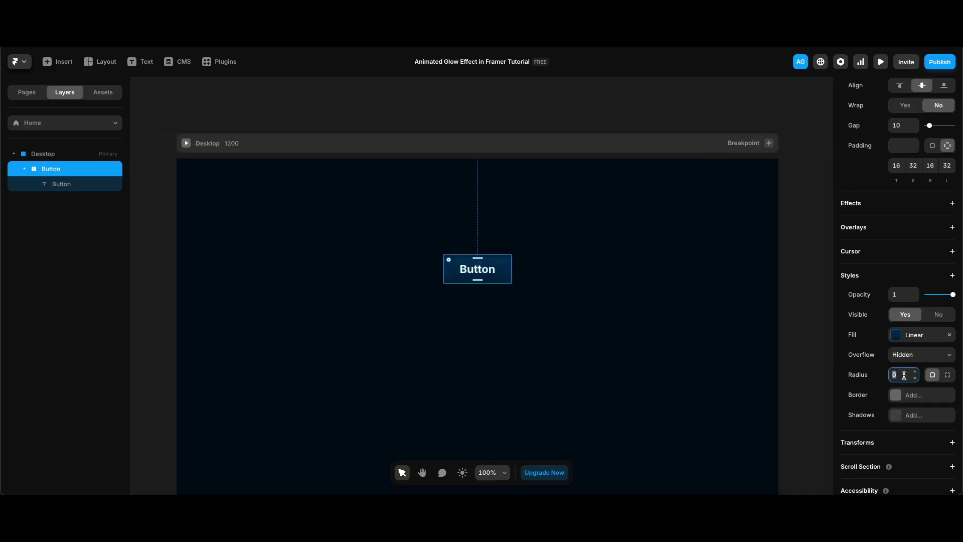
pyautogui.write('8')
pyautogui.press('Return')
# Draw a new frame below the button and size it to 250 × 250
pyautogui.write('f')
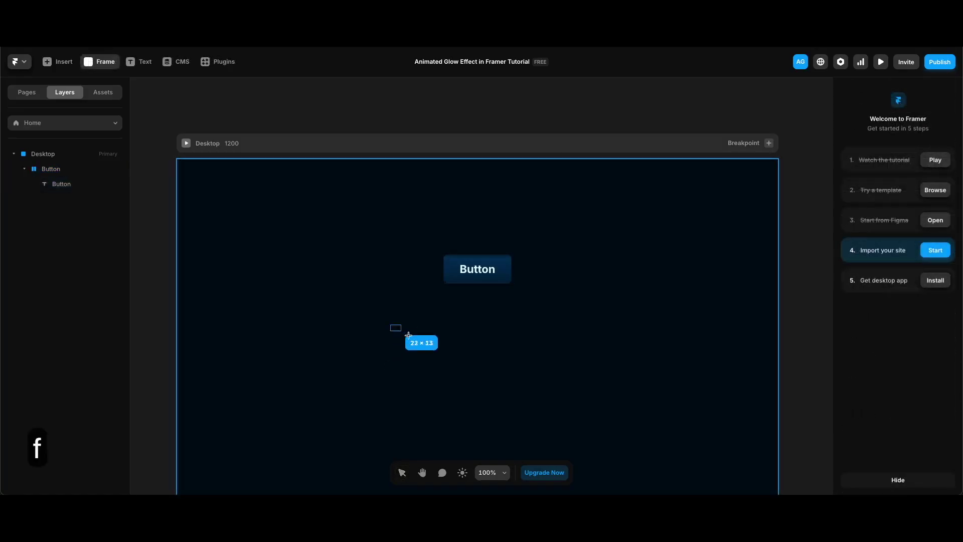
pyautogui.moveTo(390, 325); pyautogui.dragTo(502, 433)
pyautogui.click(904, 285)
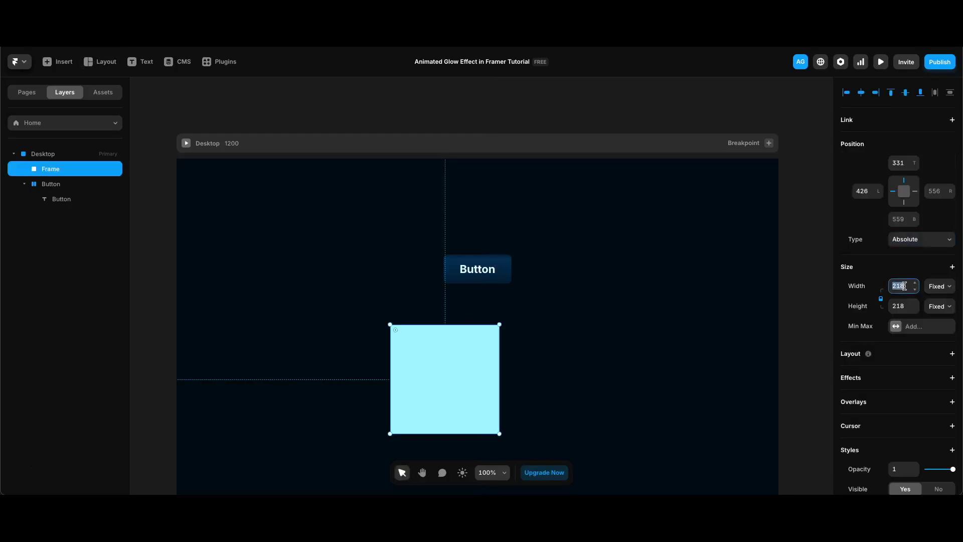
pyautogui.write('250')
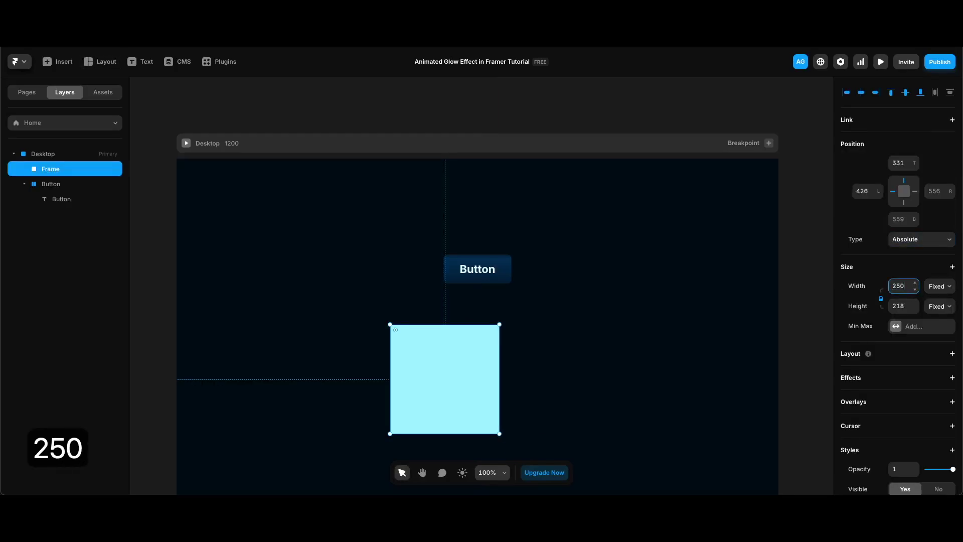
pyautogui.press('Return')
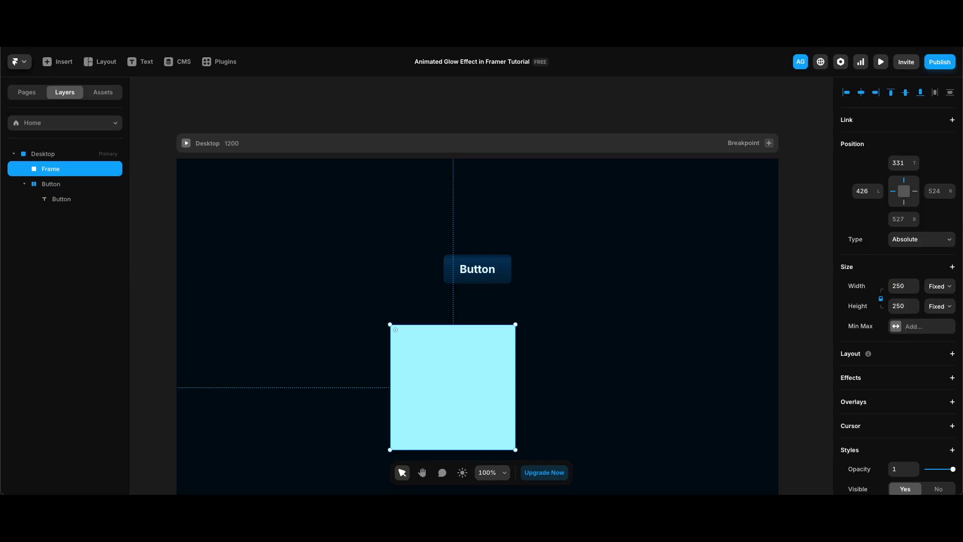
pyautogui.scroll(-2, 896, 383)
pyautogui.scroll(-3, 896, 384)
pyautogui.scroll(-1, 903, 371)
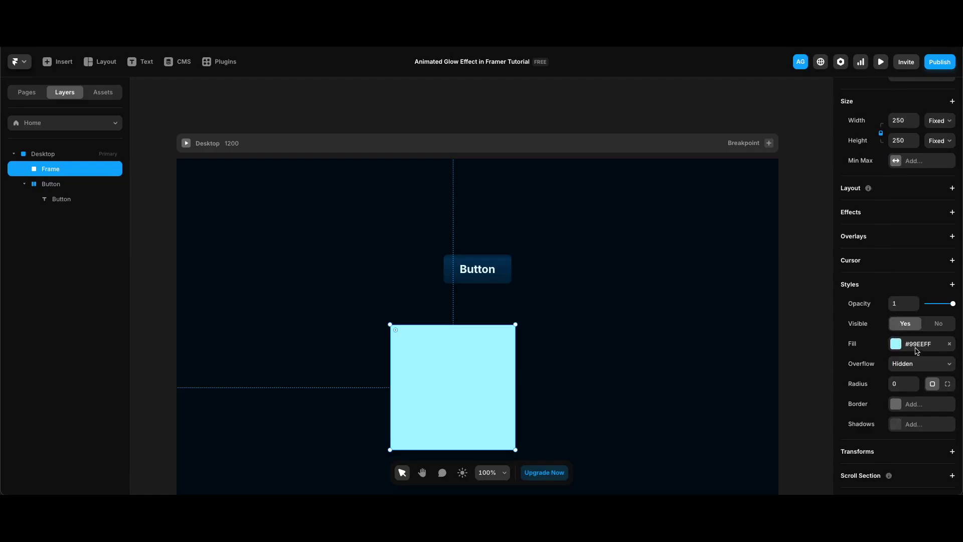
pyautogui.click(916, 346)
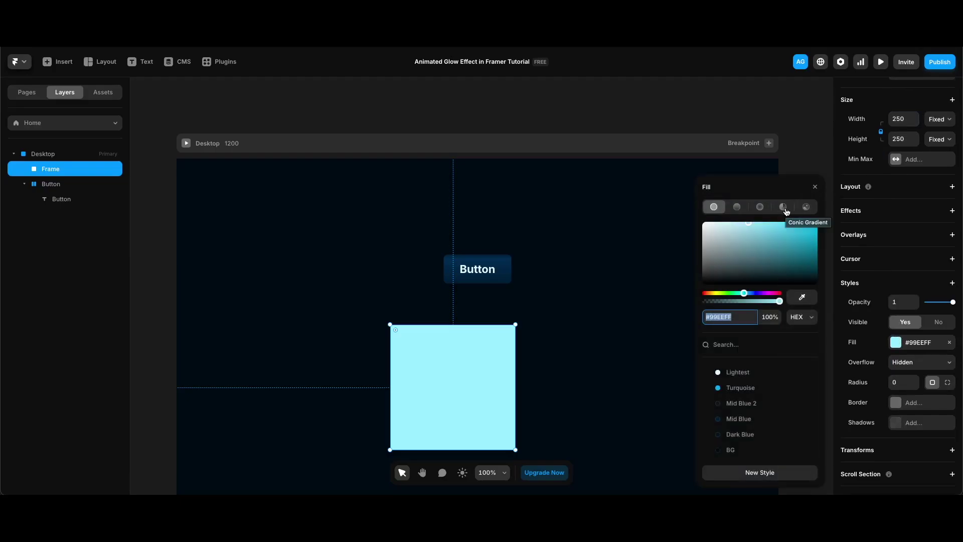
# Give the frame a conic gradient: transparent ends, Turquoise middle stop, outer stops pulled inward
pyautogui.click(785, 208)
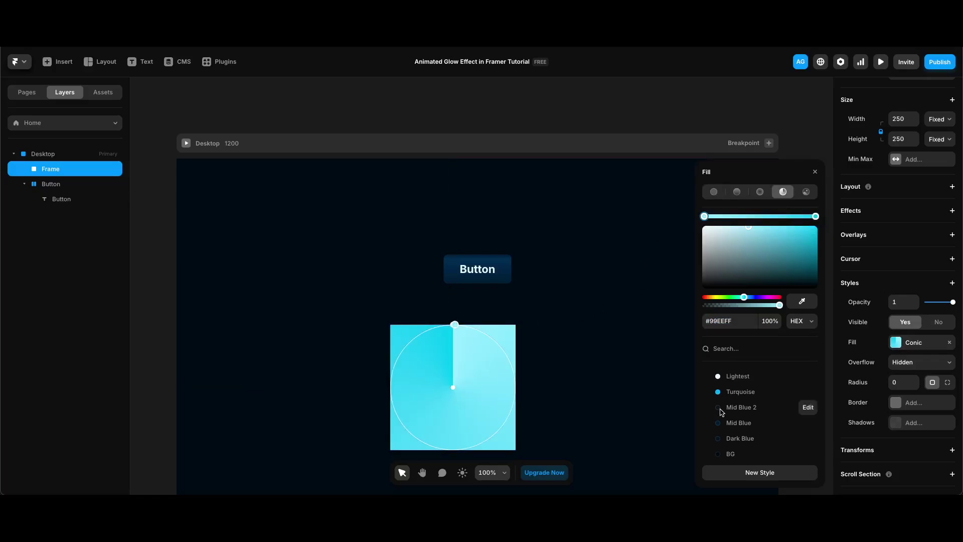
pyautogui.moveTo(779, 304); pyautogui.dragTo(673, 311)
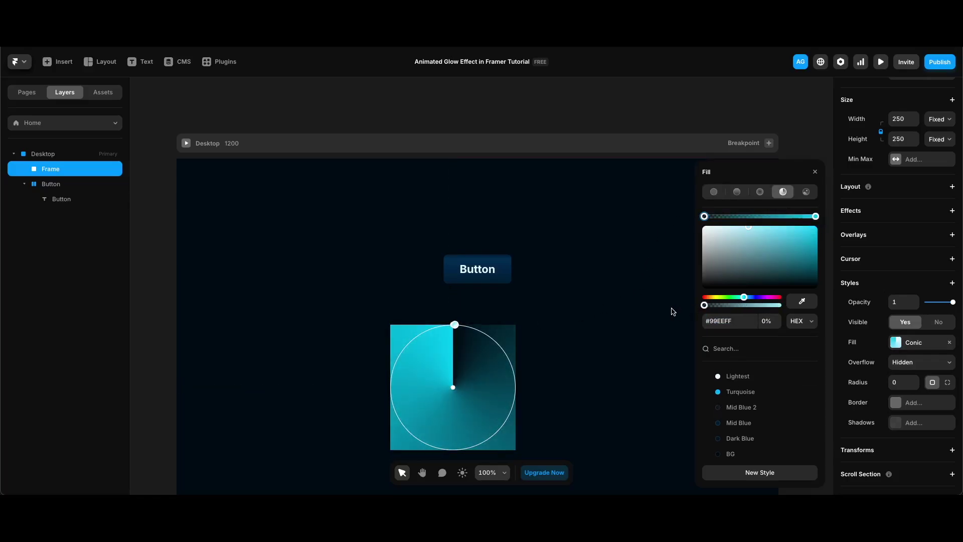
pyautogui.click(815, 216)
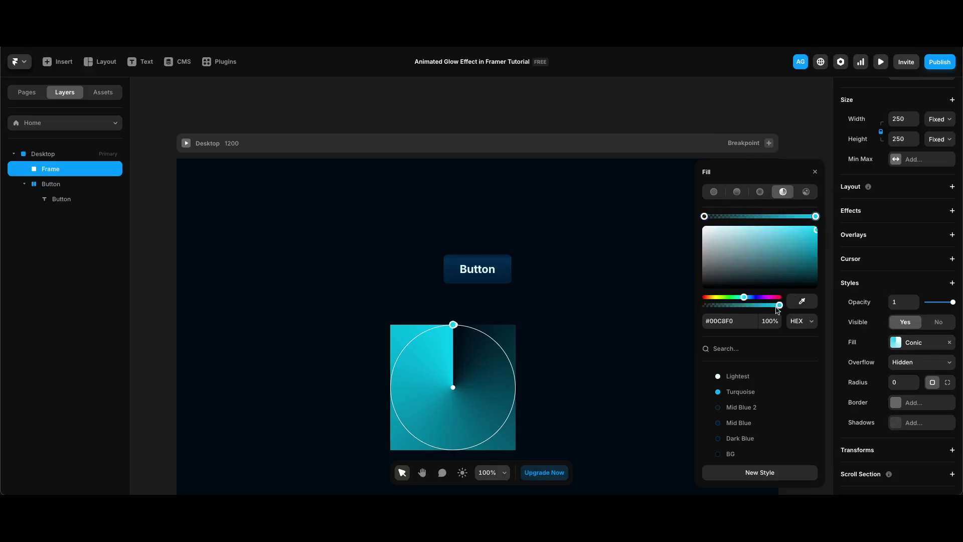
pyautogui.moveTo(778, 305); pyautogui.dragTo(670, 308)
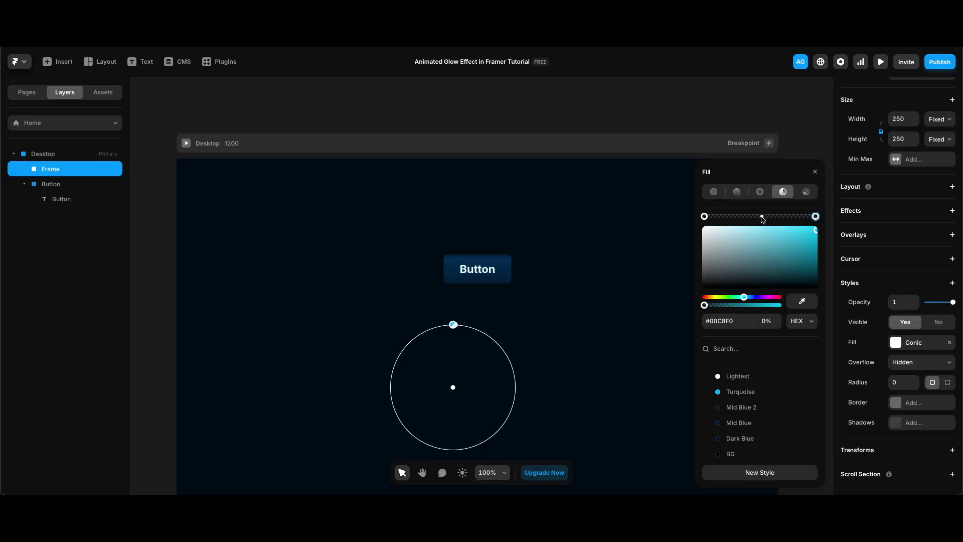
pyautogui.click(761, 216)
pyautogui.moveTo(740, 391)
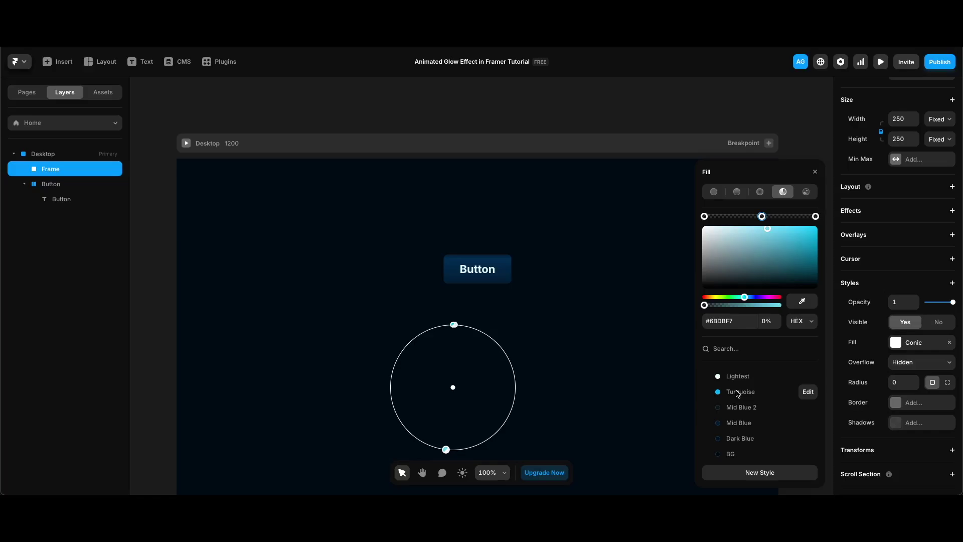
pyautogui.click(737, 391)
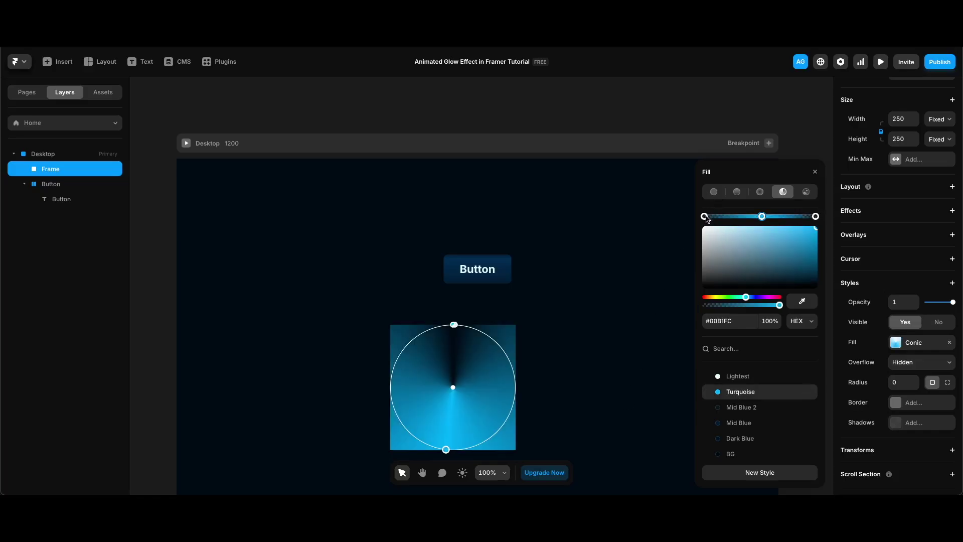
pyautogui.moveTo(704, 216); pyautogui.dragTo(742, 214)
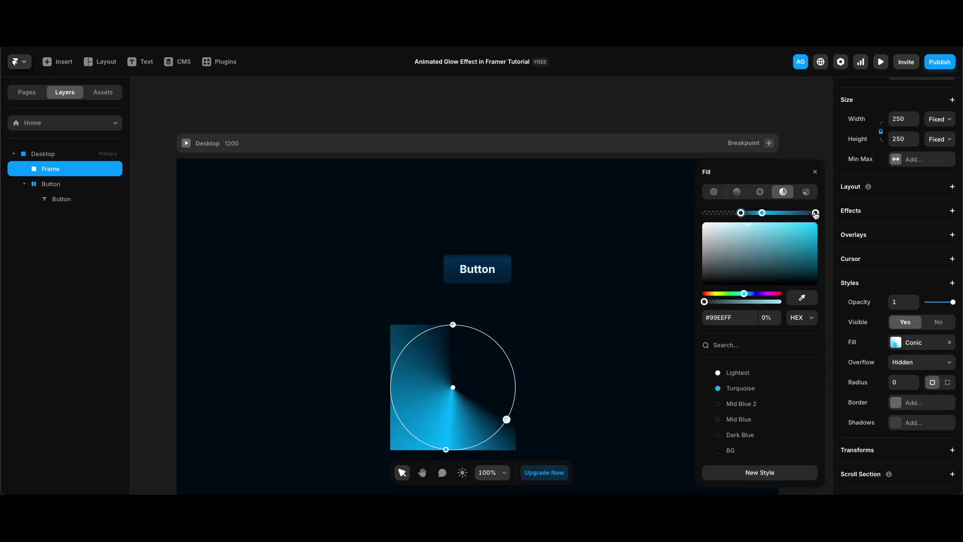
pyautogui.moveTo(815, 214); pyautogui.dragTo(778, 213)
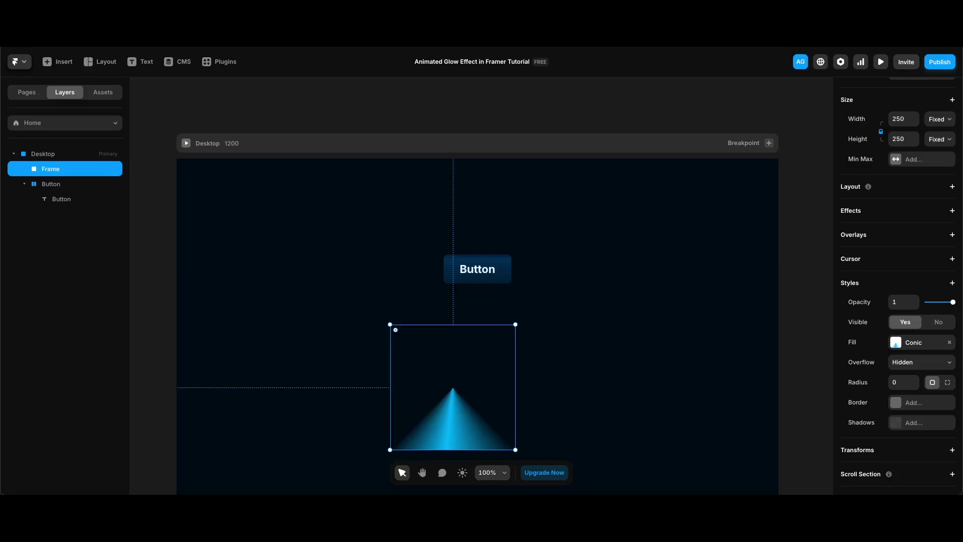
pyautogui.click(499, 264)
pyautogui.rightClick(500, 263)
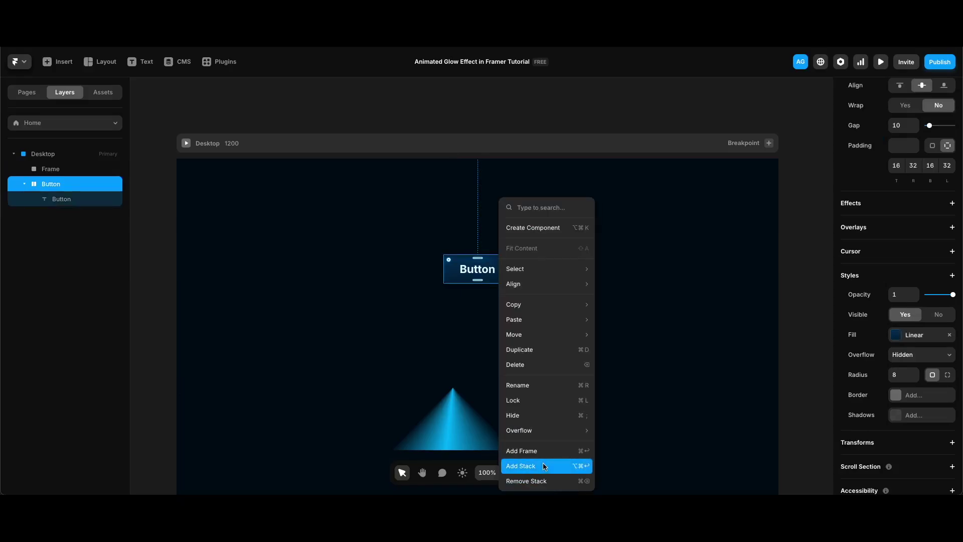
# Wrap the Button in a fit-content stack named Button Wrap with padding 2
pyautogui.click(543, 462)
pyautogui.doubleClick(55, 184)
pyautogui.write('Button Wrap')
pyautogui.press('Return')
pyautogui.click(950, 287)
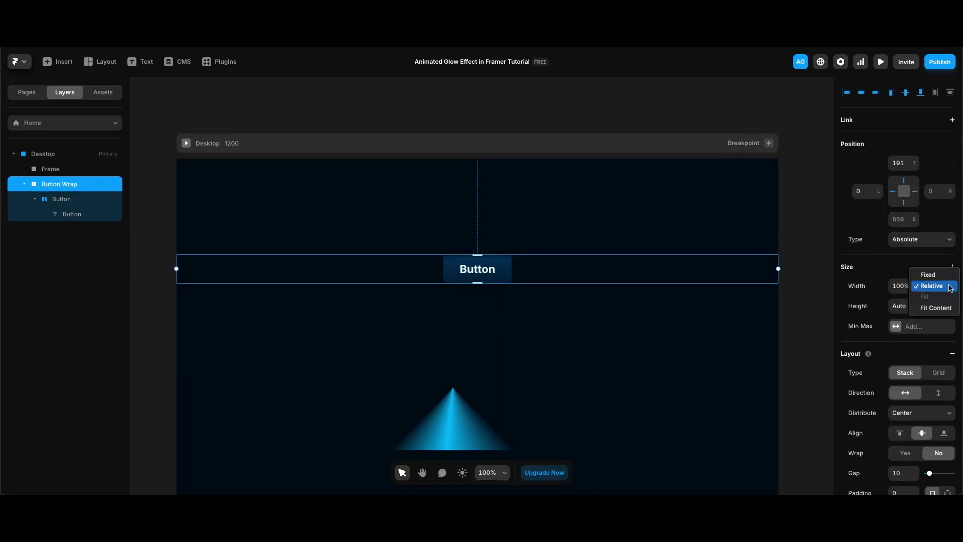
pyautogui.click(940, 307)
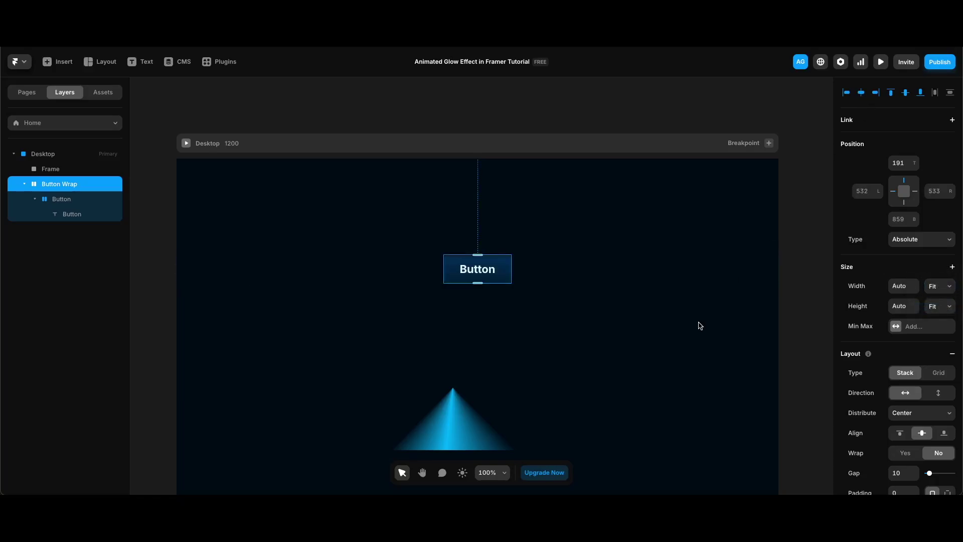
pyautogui.scroll(-4, 843, 338)
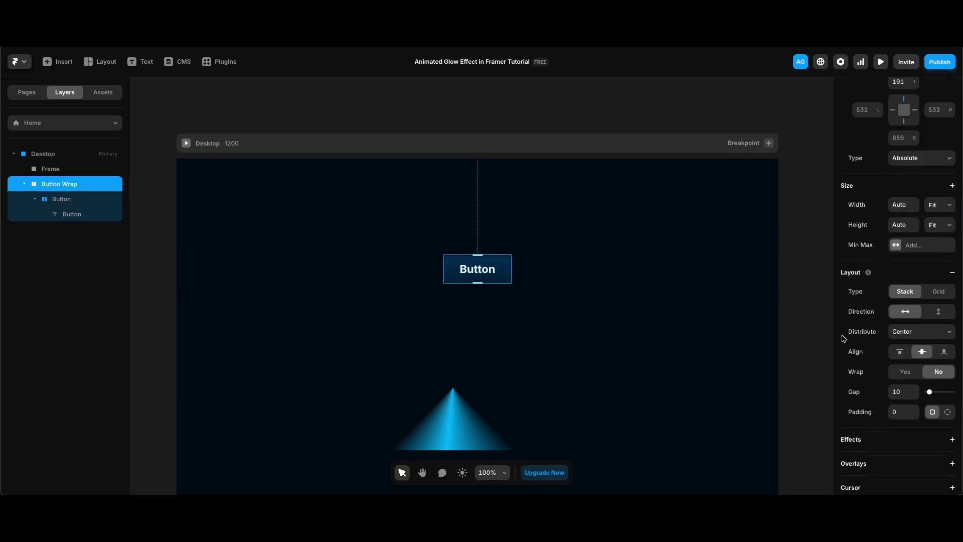
pyautogui.scroll(-1, 842, 339)
pyautogui.click(901, 377)
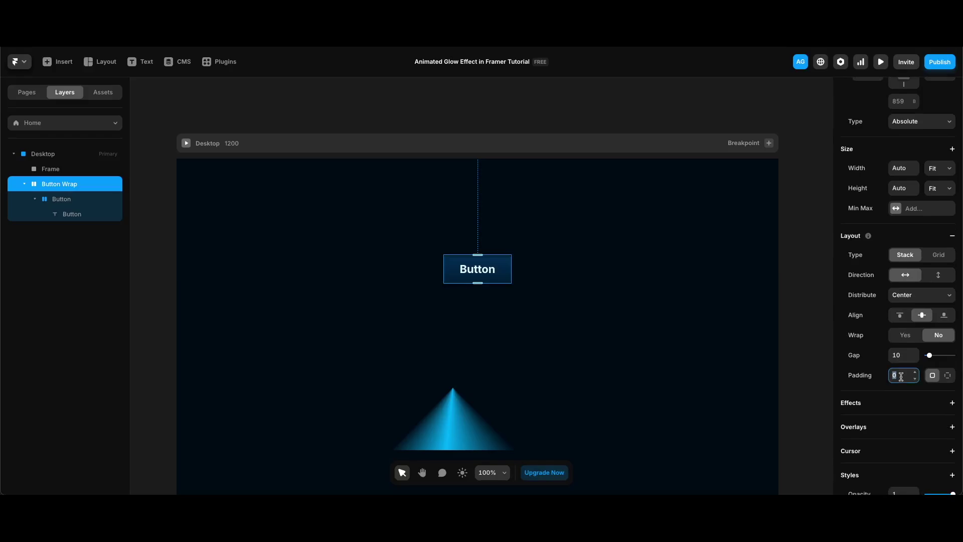
pyautogui.write('2')
pyautogui.press('Return')
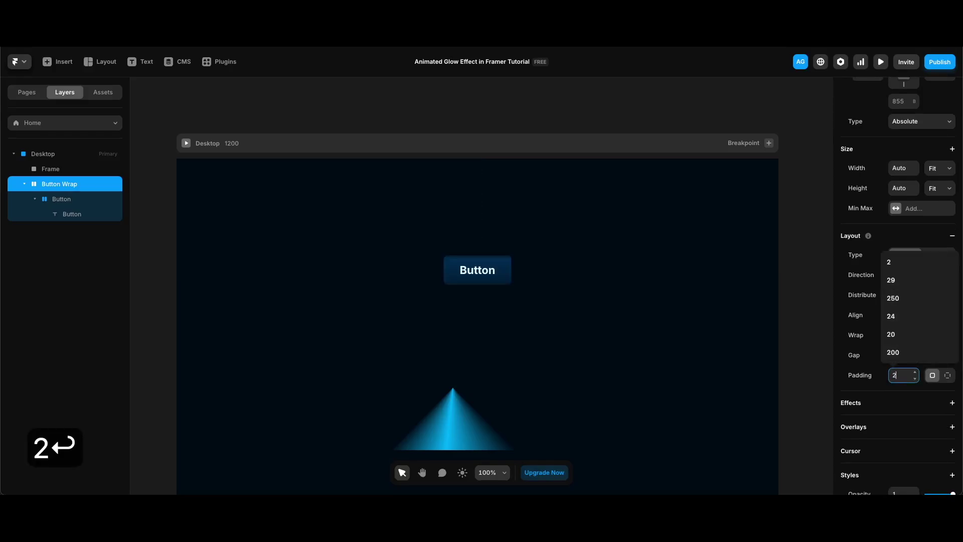
# Rename the gradient frame Glow and move it inside Button Wrap above the Button
pyautogui.click(462, 419)
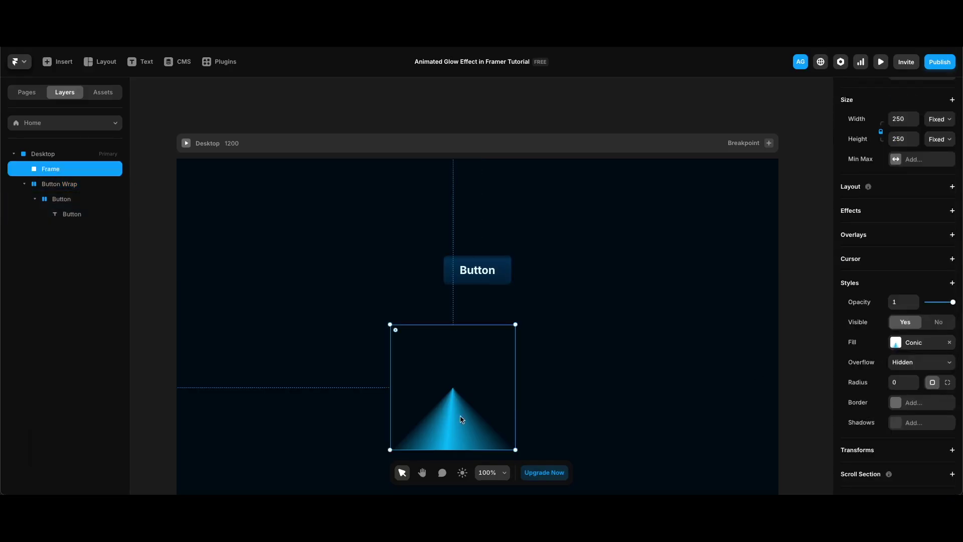
pyautogui.doubleClick(50, 169)
pyautogui.write('G')
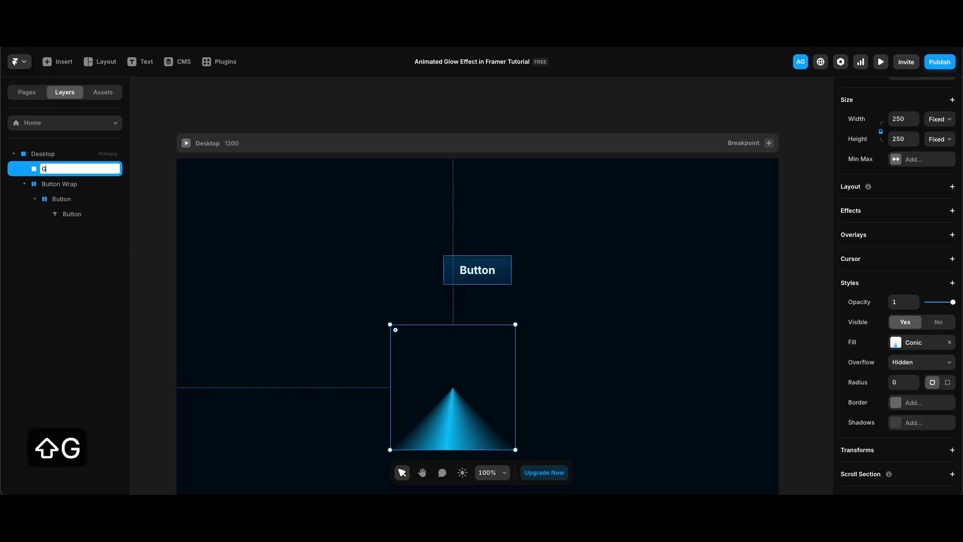
pyautogui.write('low')
pyautogui.press('Return')
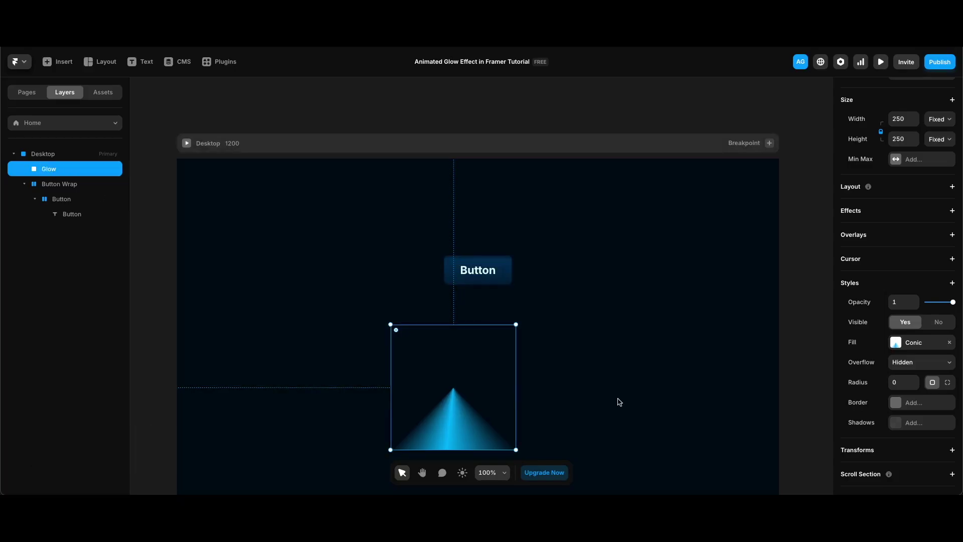
pyautogui.press('super+z')
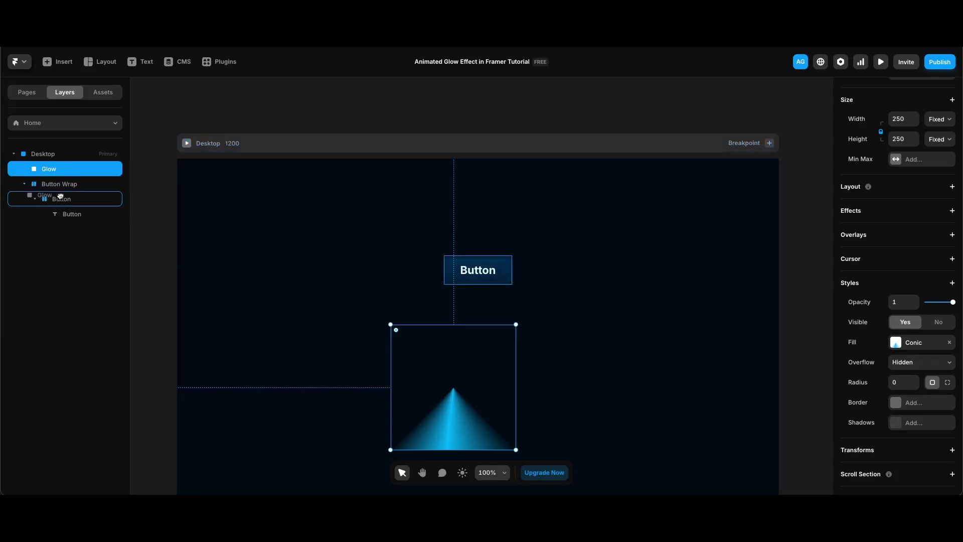
pyautogui.moveTo(63, 174); pyautogui.dragTo(60, 195)
# Make the Glow layer absolutely positioned
pyautogui.click(935, 163)
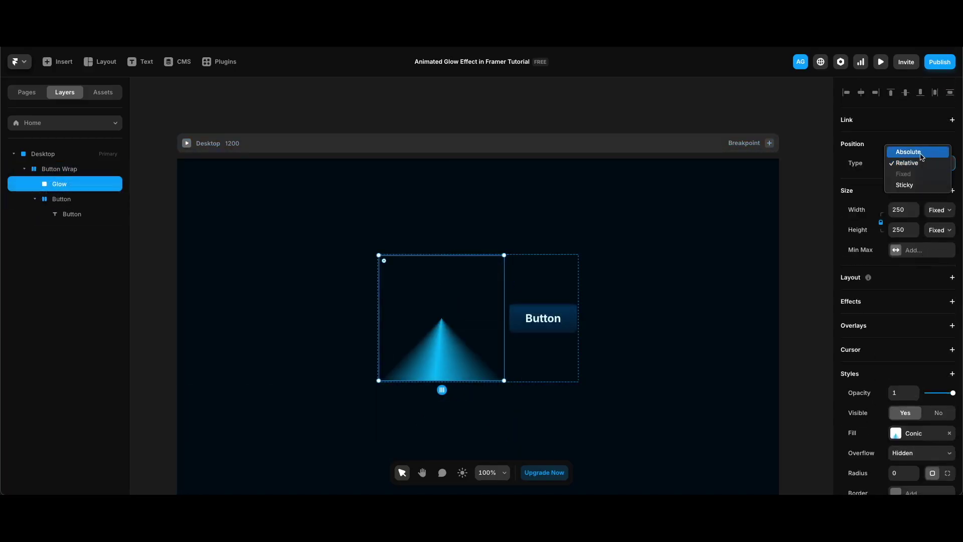
pyautogui.click(920, 153)
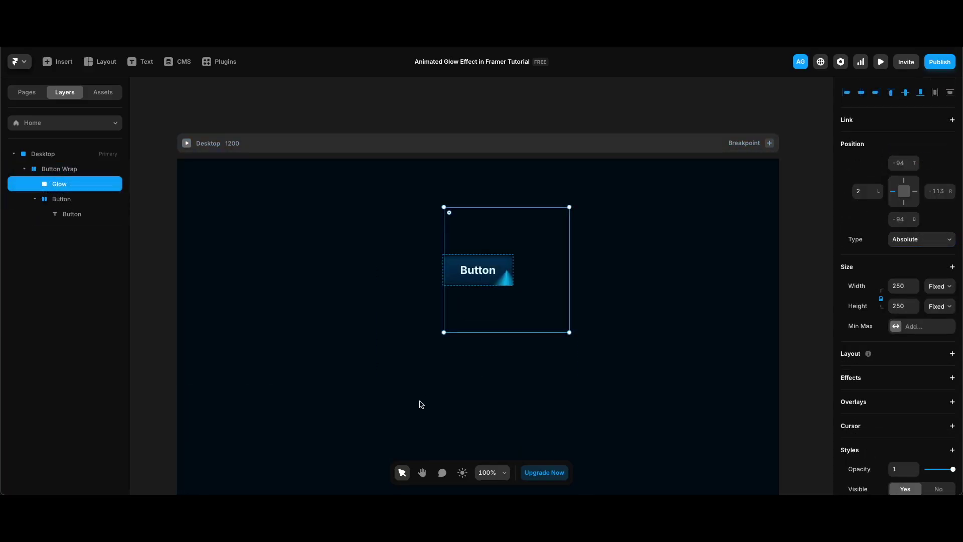
pyautogui.scroll(1, 421, 404)
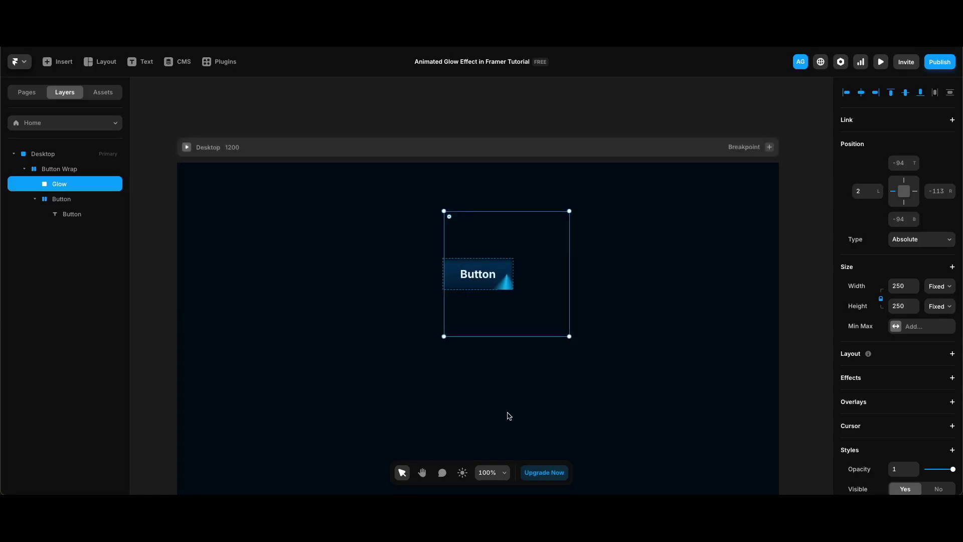
# Set Button Wrap's overflow to Hidden so the glow is clipped to the wrapper
pyautogui.click(70, 169)
pyautogui.scroll(-5, 915, 387)
pyautogui.scroll(-2, 914, 387)
pyautogui.scroll(-2, 914, 388)
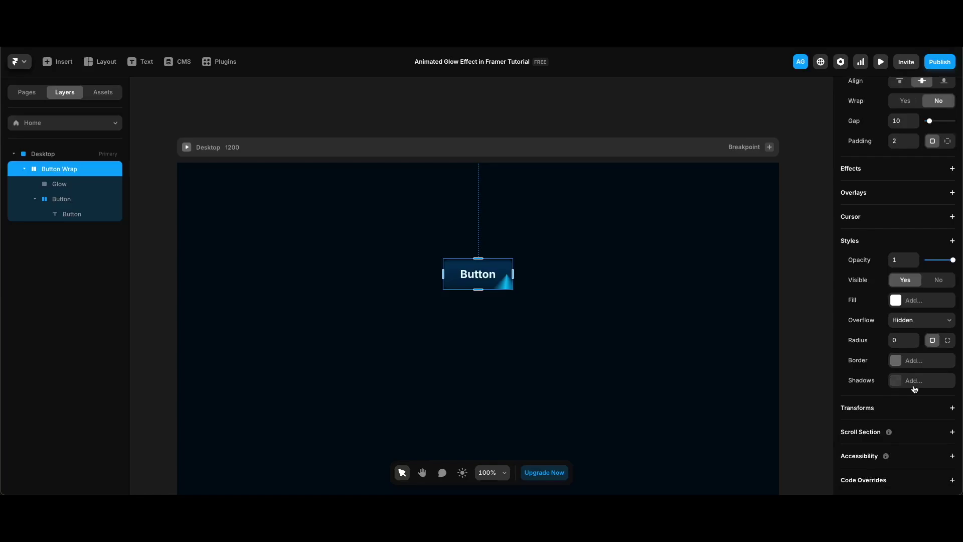
pyautogui.click(922, 321)
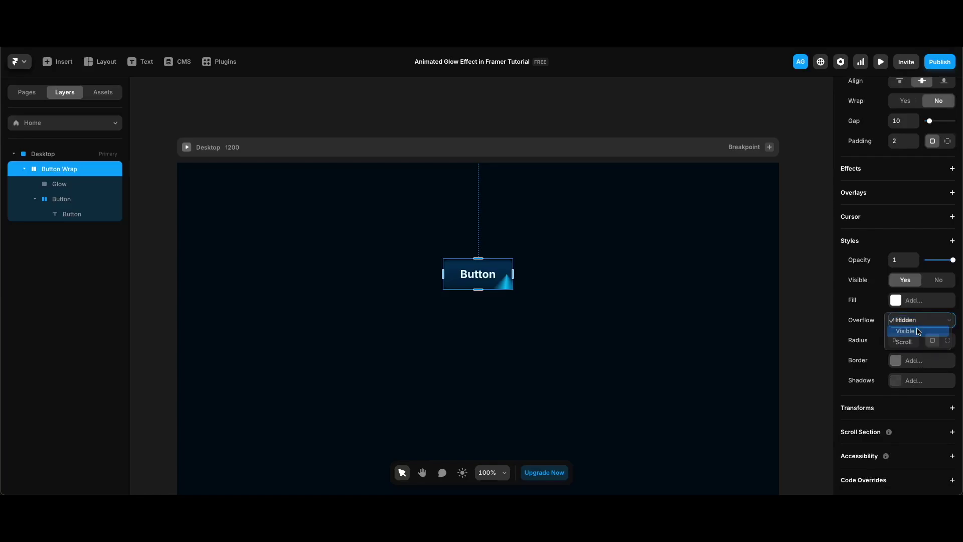
pyautogui.click(918, 331)
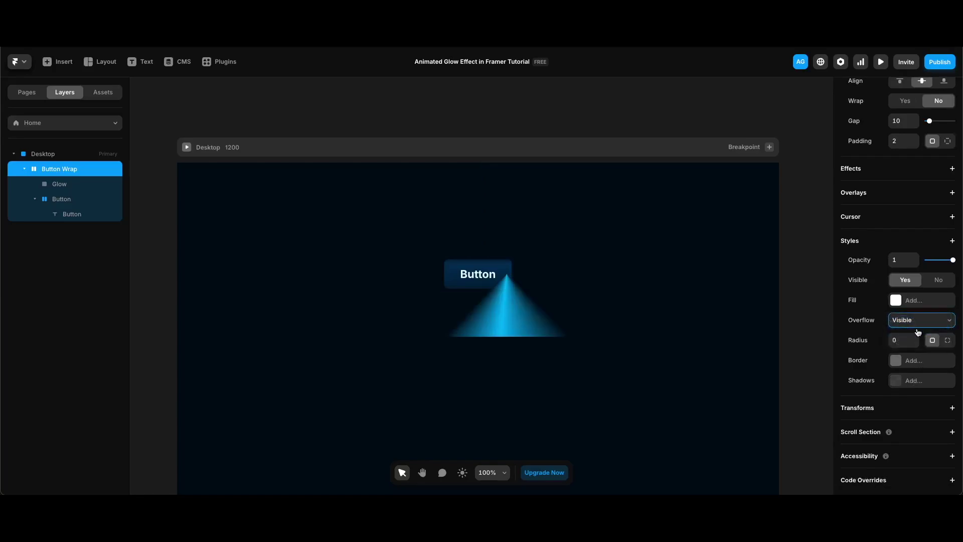
pyautogui.click(527, 323)
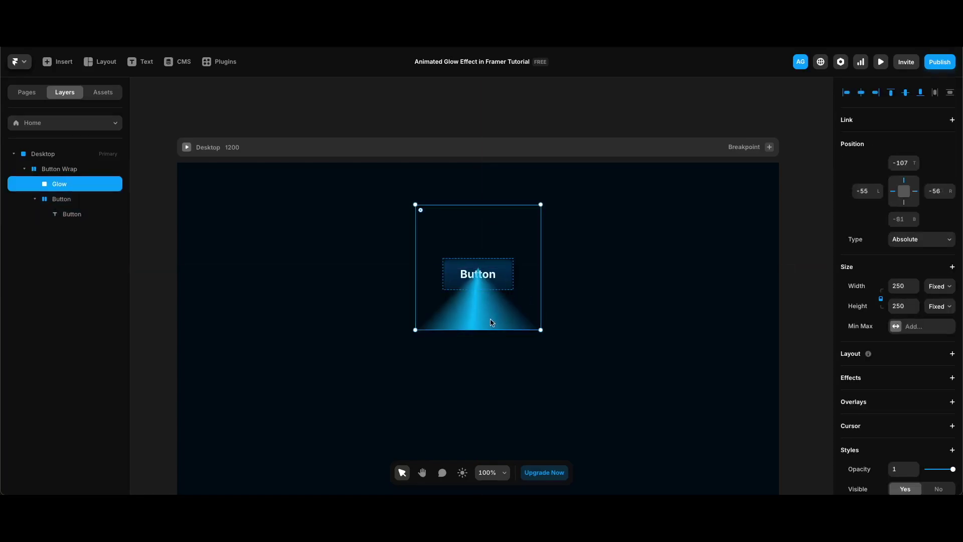
pyautogui.click(88, 170)
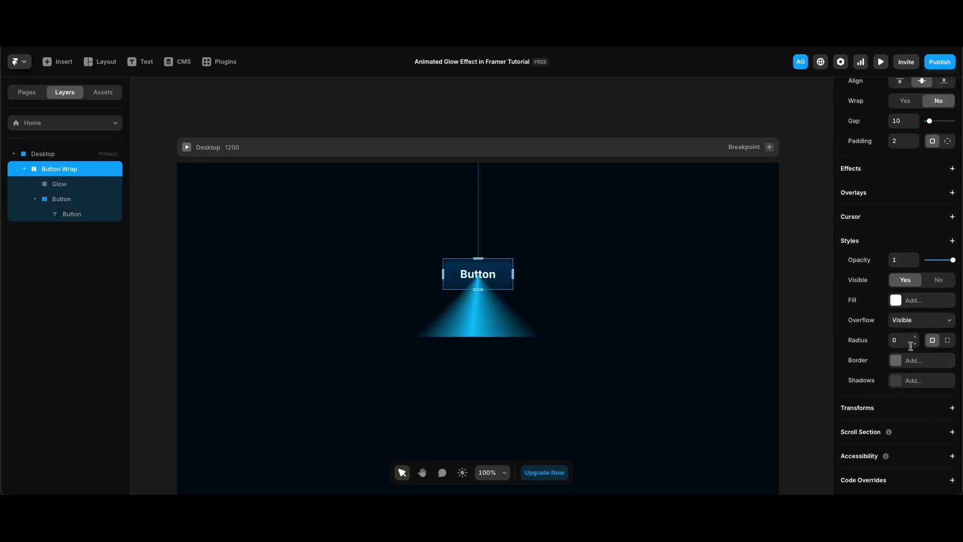
pyautogui.click(917, 319)
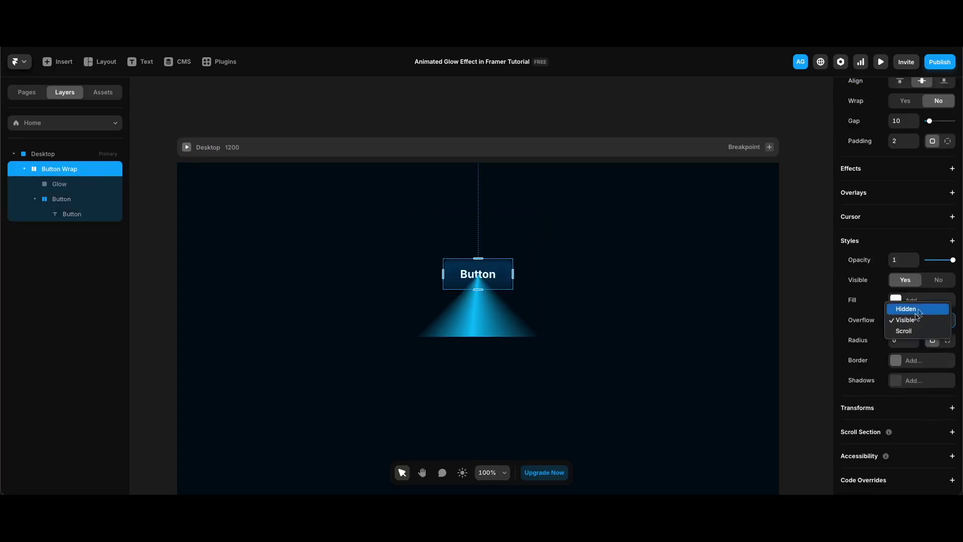
# Give the inner Button a Z Index of 8 so it sits above Glow
pyautogui.click(70, 199)
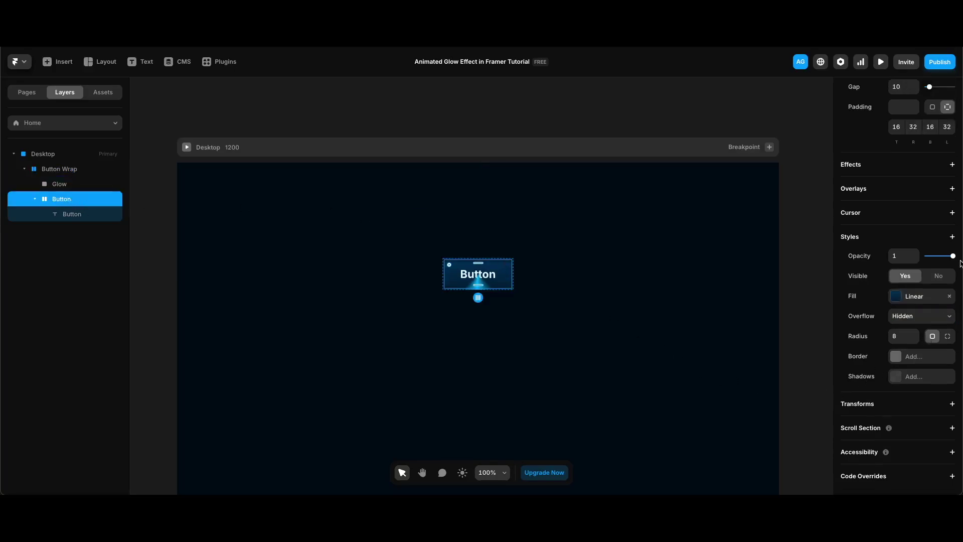
pyautogui.click(952, 236)
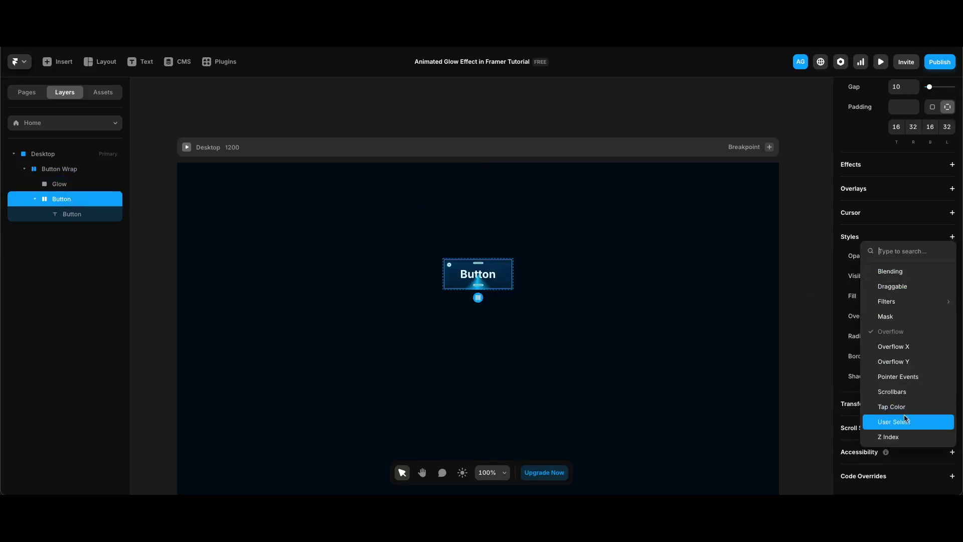
pyautogui.click(900, 436)
pyautogui.click(900, 397)
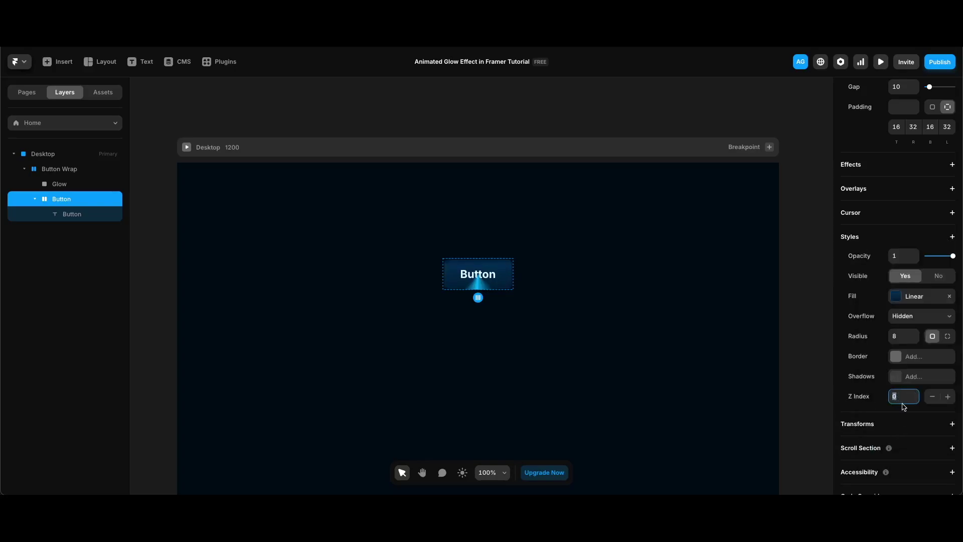
pyautogui.write('8')
pyautogui.press('Return')
pyautogui.click(609, 380)
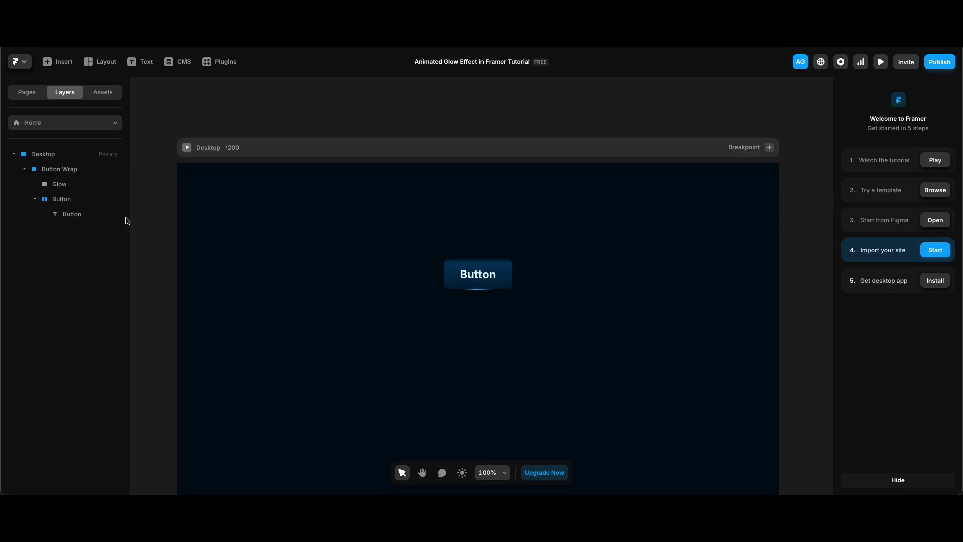
# Add a looping 360° linear rotation of 3 seconds to Glow and preview it
pyautogui.click(68, 184)
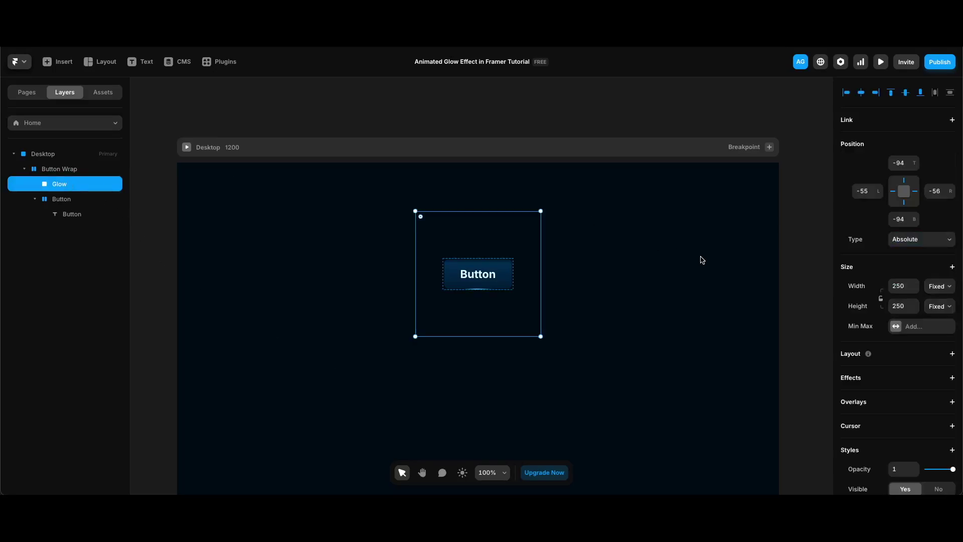
pyautogui.click(938, 377)
pyautogui.click(899, 284)
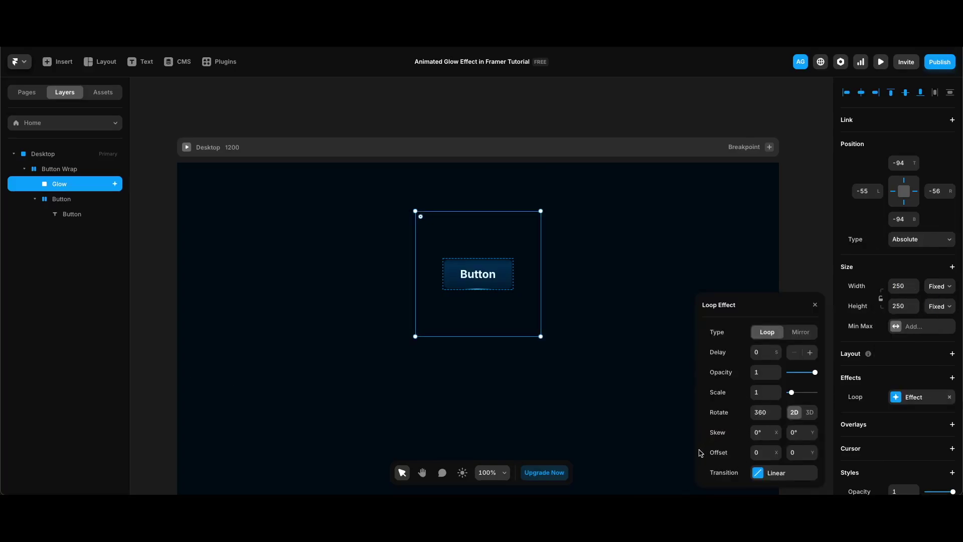
pyautogui.click(780, 474)
pyautogui.click(761, 431)
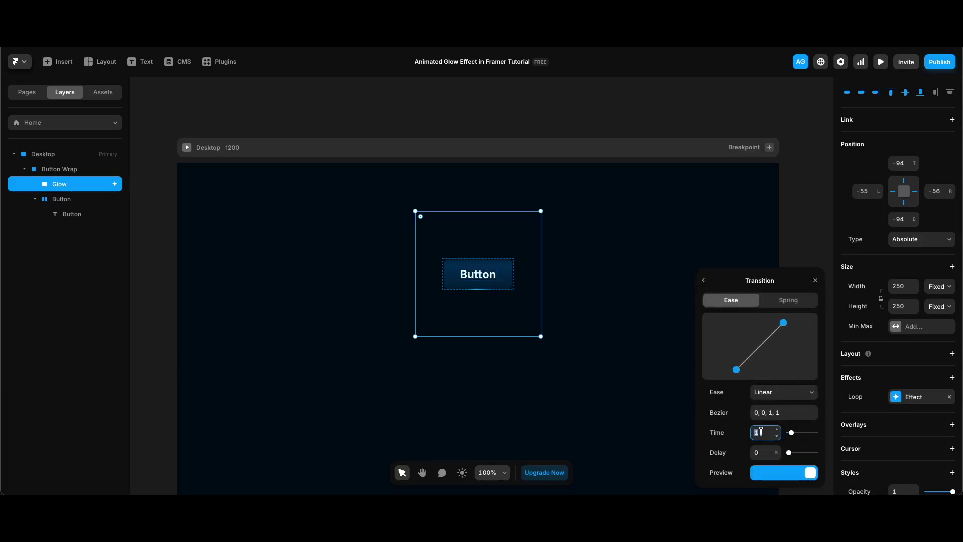
pyautogui.write('3')
pyautogui.press('Return')
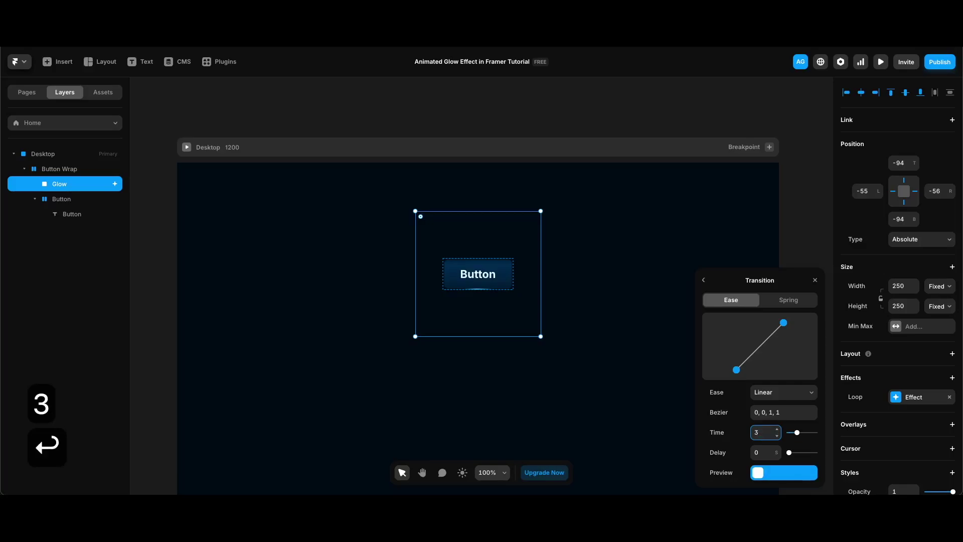
pyautogui.click(703, 280)
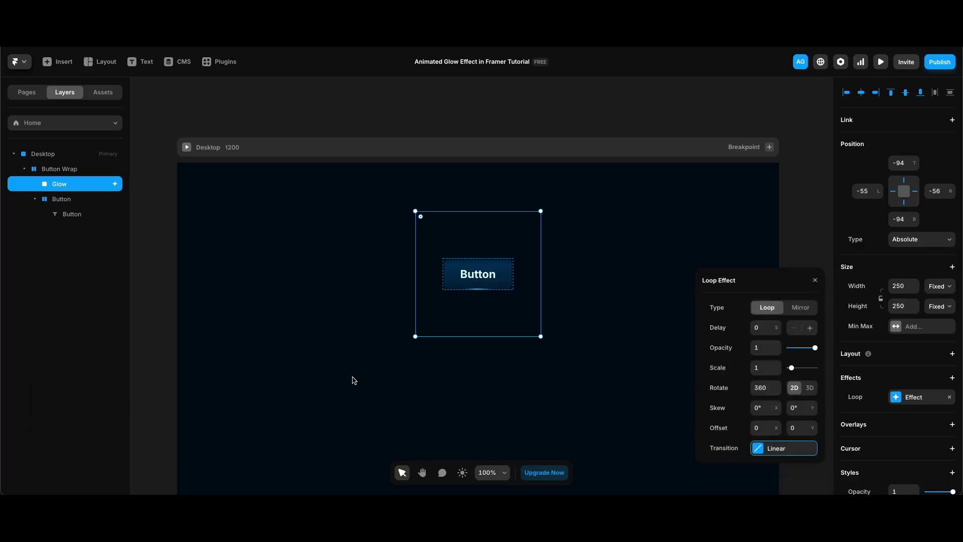
pyautogui.press('super+p')
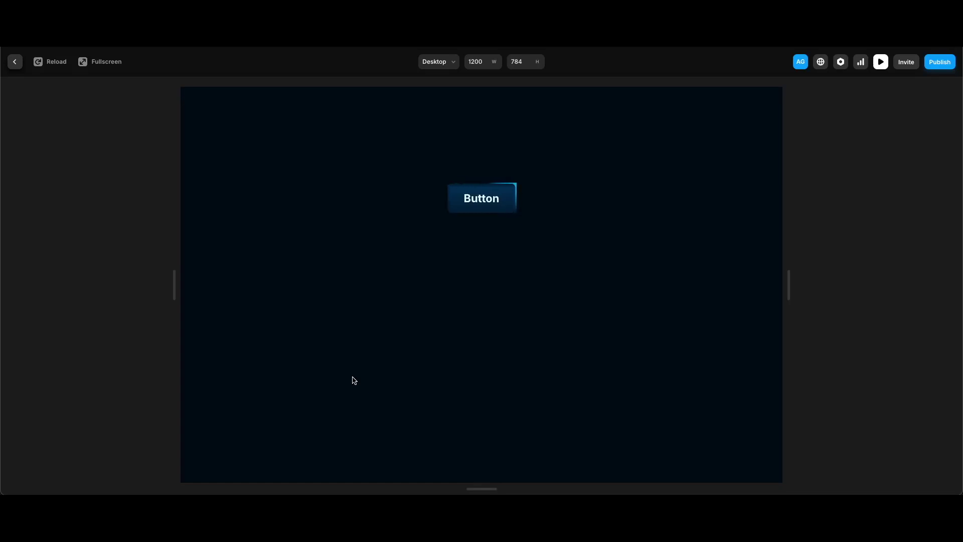
# Round Button Wrap's corners to 10 and preview the spinning glow around the button
pyautogui.press('Escape')
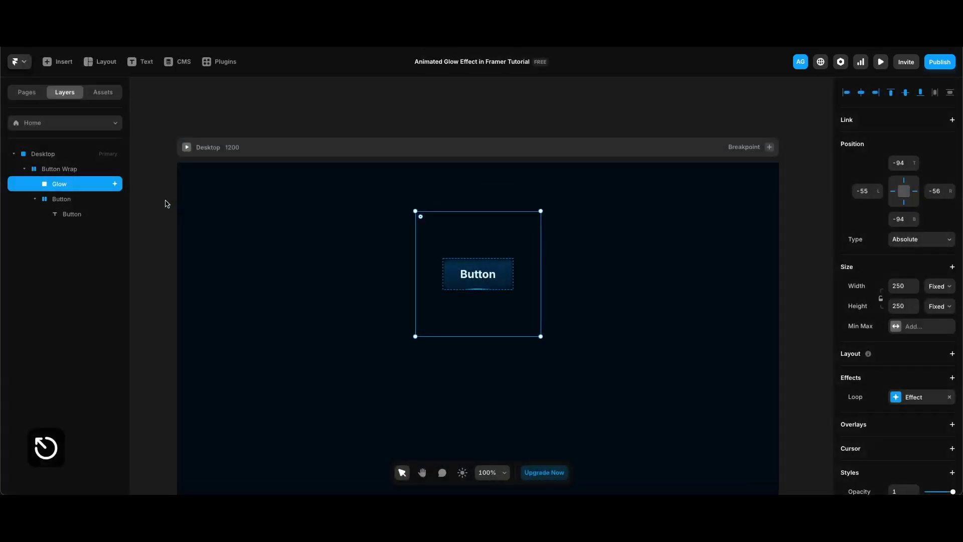
pyautogui.press('Escape')
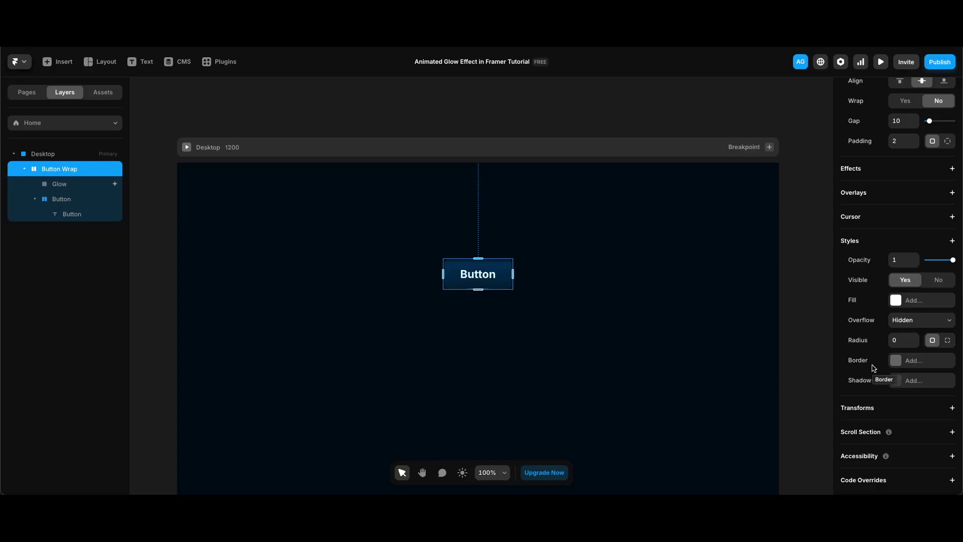
pyautogui.click(902, 340)
pyautogui.write('10')
pyautogui.press('Return')
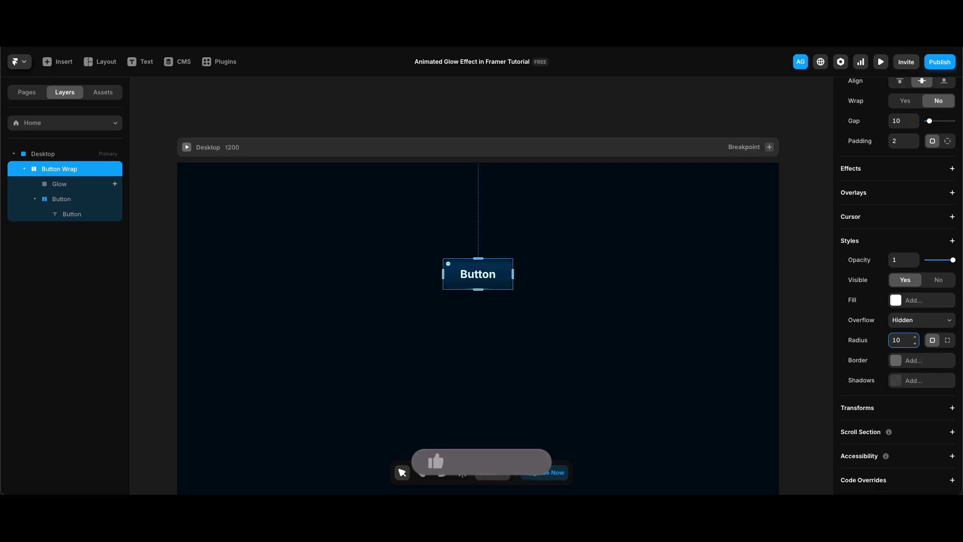
pyautogui.press('super+p')
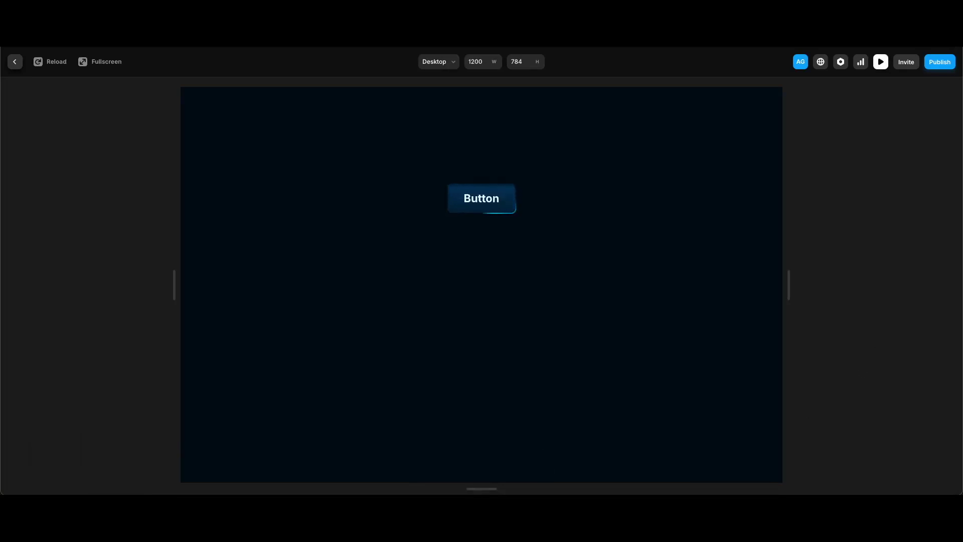
pyautogui.press('Escape')
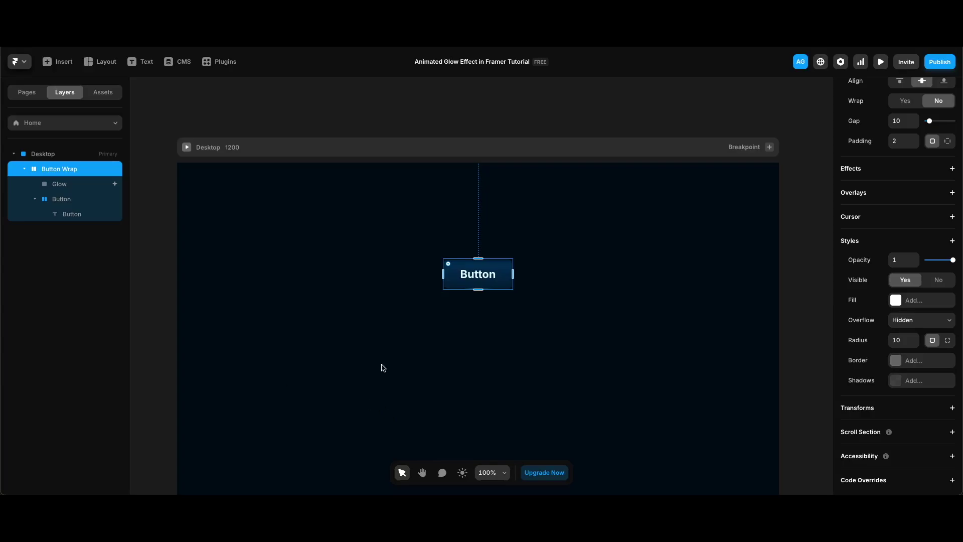
# Duplicate the Button Wrap and move the copy right of the original, selecting its Button
pyautogui.hotkey('ctrl', 'd')
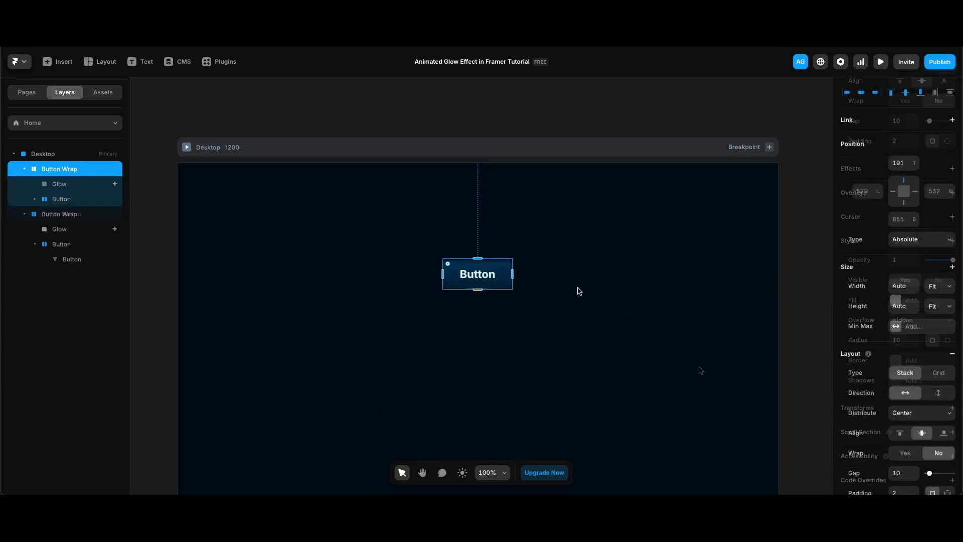
pyautogui.hotkey('shift', 'Right')
pyautogui.hotkey('shift', 'Right')
pyautogui.hotkey('shift', 'Right')
pyautogui.hotkey('shift', 'Right')
pyautogui.hotkey('shift', 'Right')
pyautogui.hotkey('shift', 'Right')
pyautogui.hotkey('shift', 'Right')
pyautogui.hotkey('shift', 'Right')
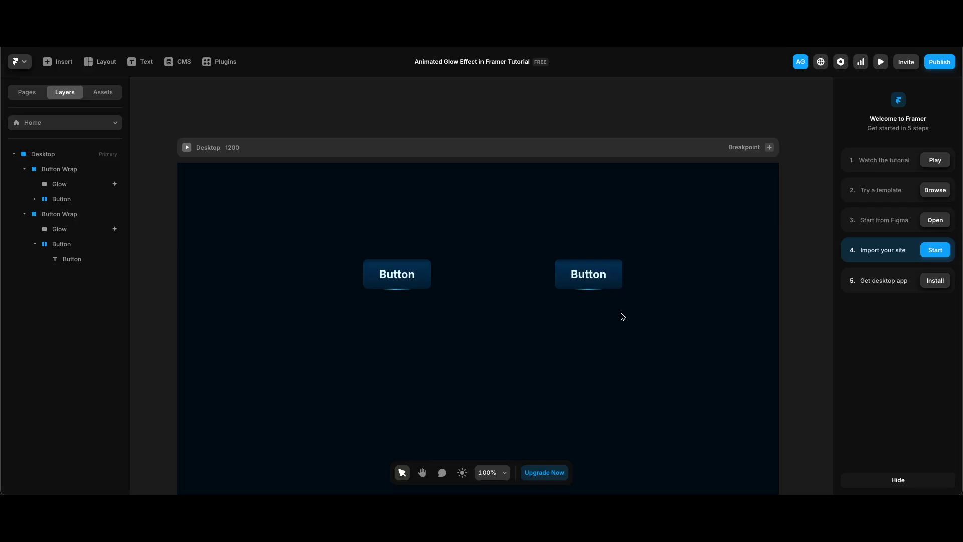
pyautogui.doubleClick(615, 282)
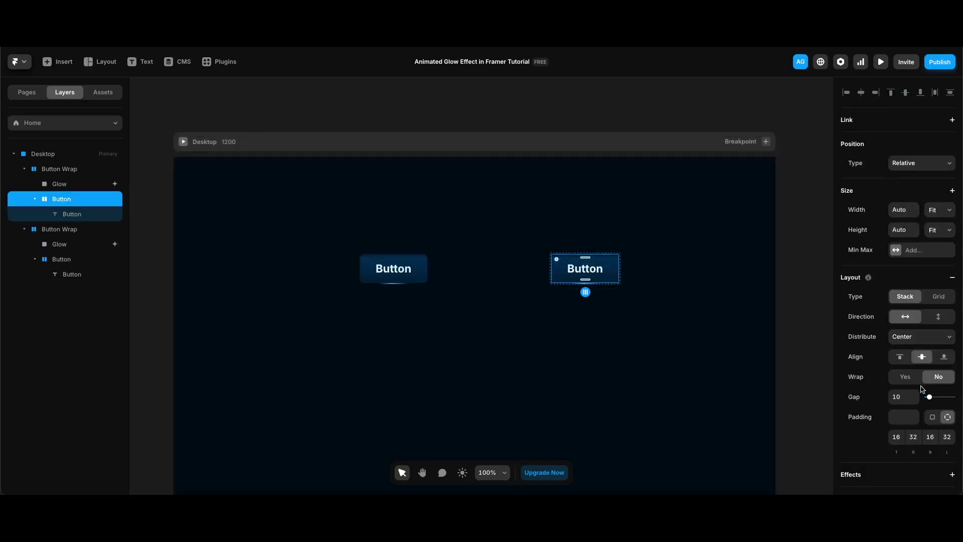
pyautogui.scroll(-5, 925, 392)
# Change the copy's gradient colour to #002D52 and preview both glowing buttons
pyautogui.click(925, 278)
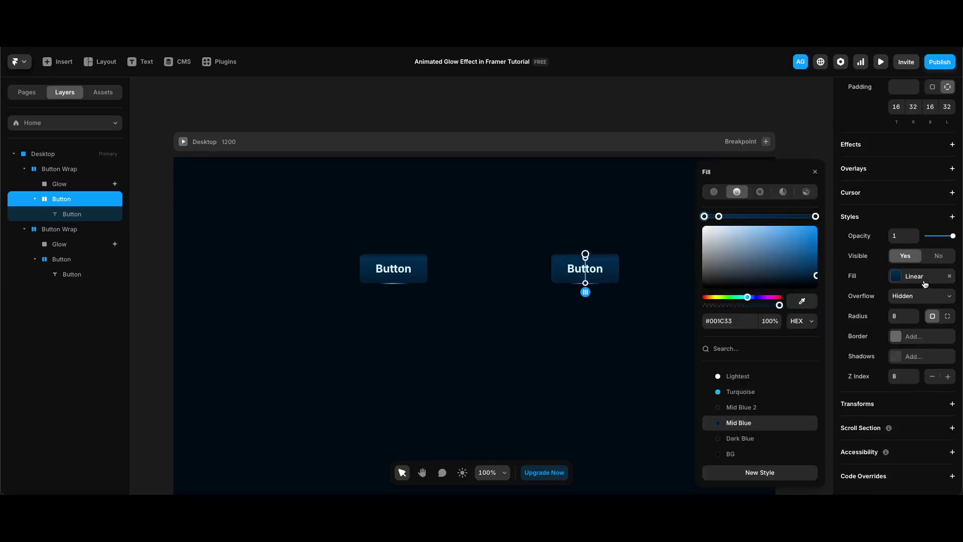
pyautogui.click(719, 216)
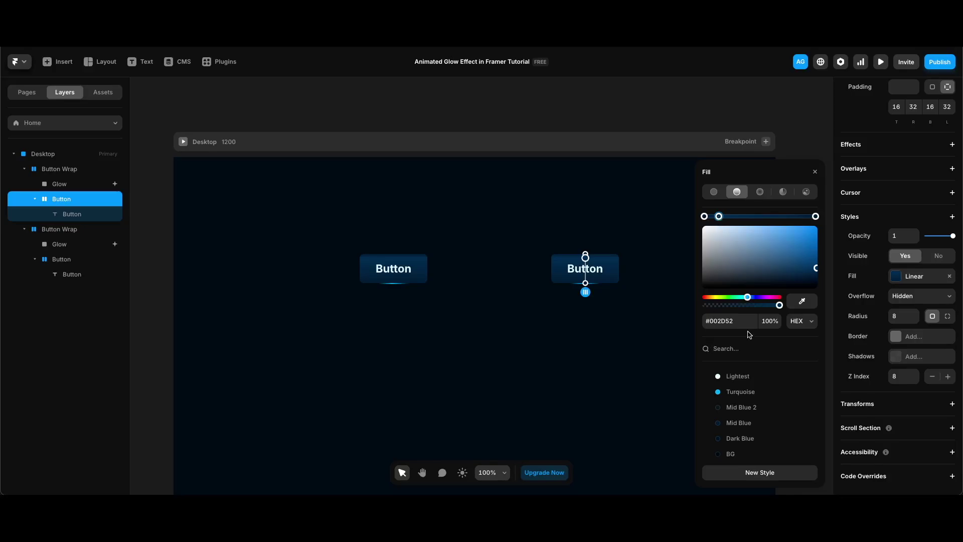
pyautogui.click(768, 322)
pyautogui.click(519, 375)
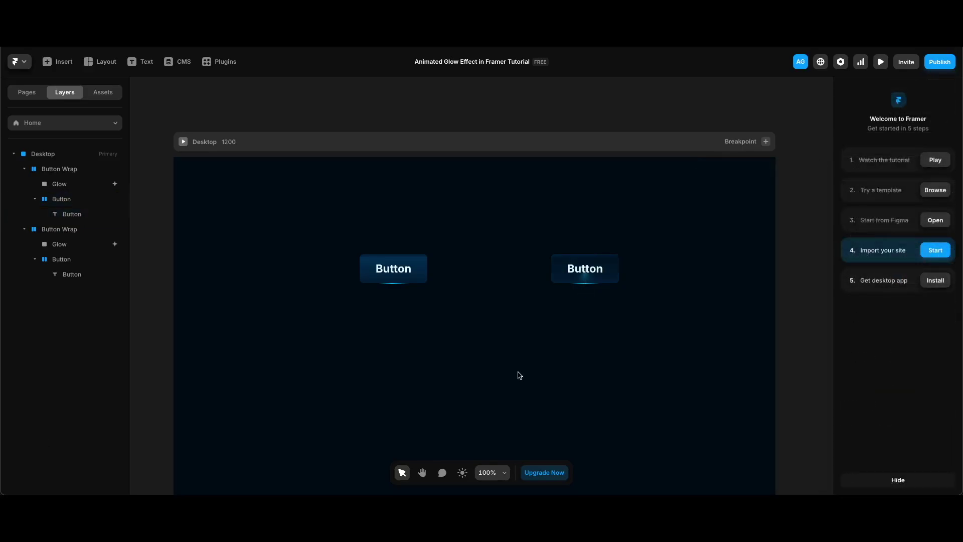
pyautogui.hotkey('ctrl', 'p')
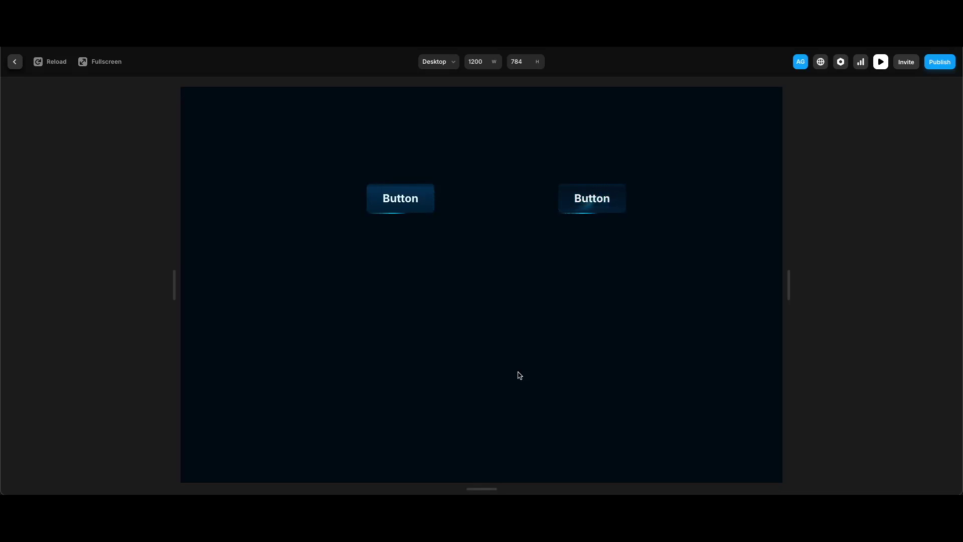
pyautogui.press('Escape')
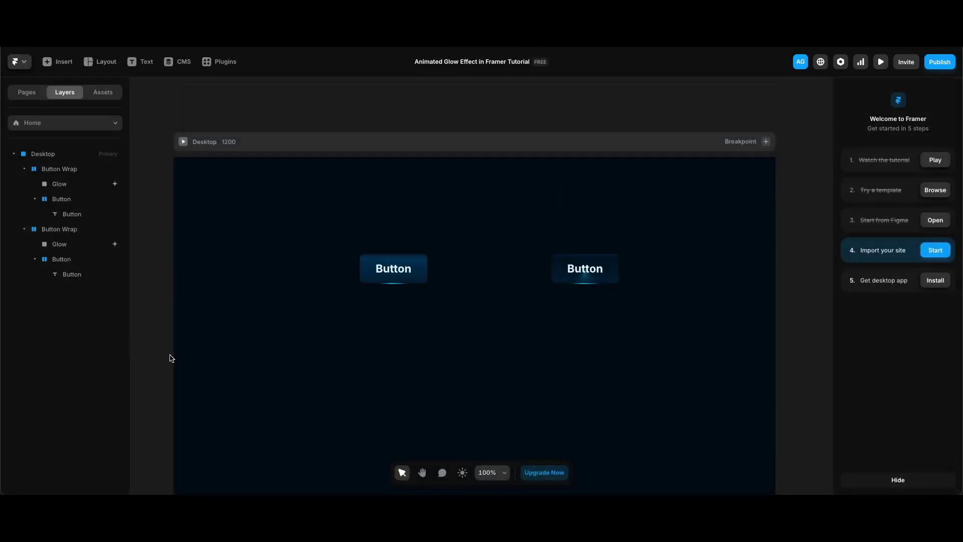
# Switch to the /completed page and preview its two glowing buttons and two testimonial cards
pyautogui.click(94, 126)
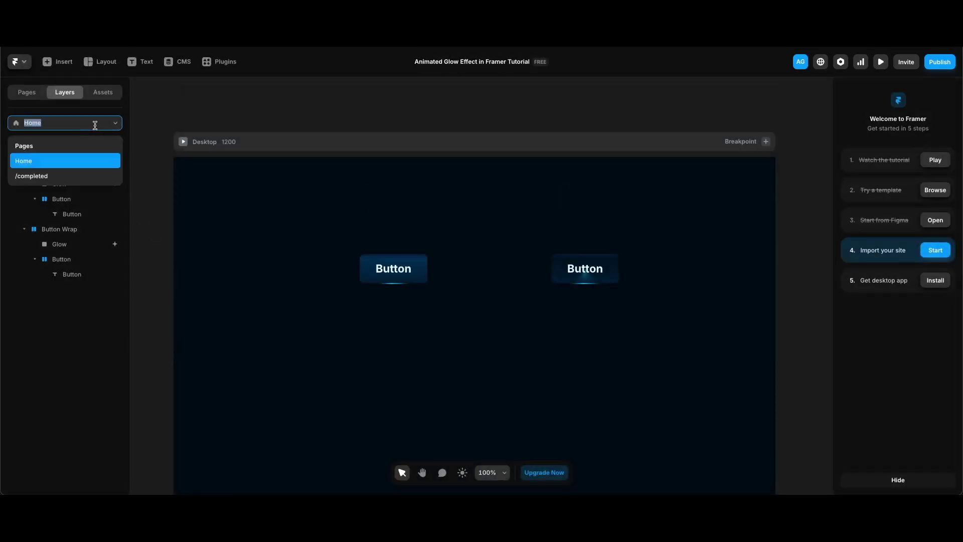
pyautogui.click(56, 175)
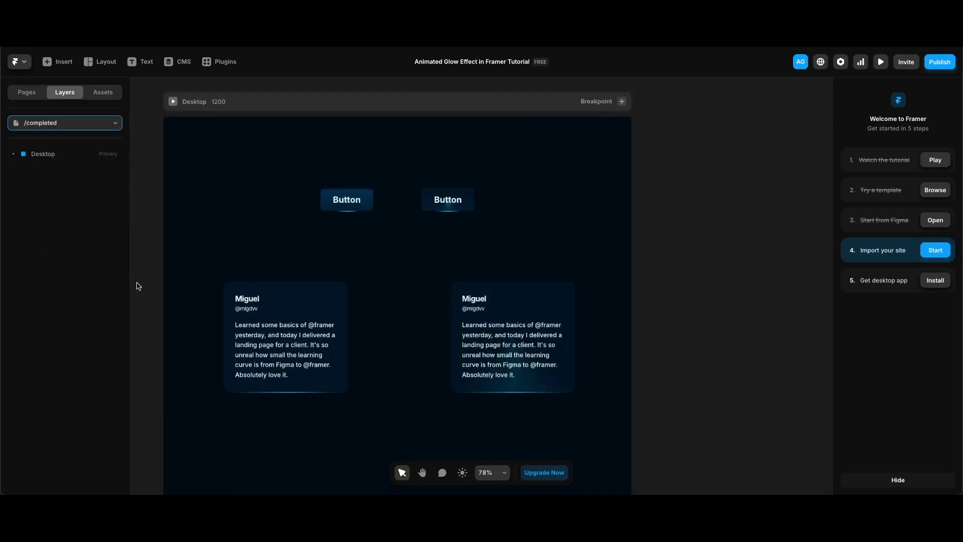
pyautogui.scroll(3, 266, 351)
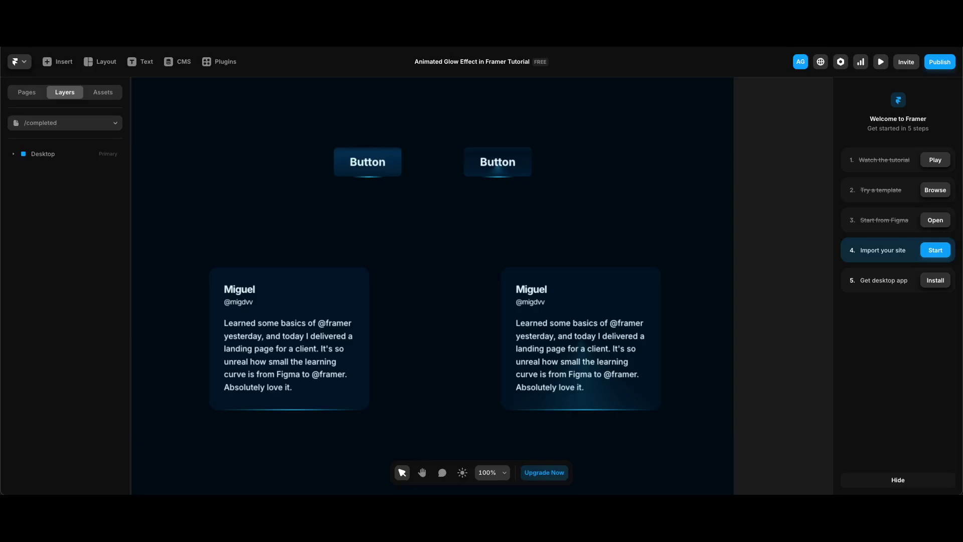
pyautogui.hotkey('ctrl', 'p')
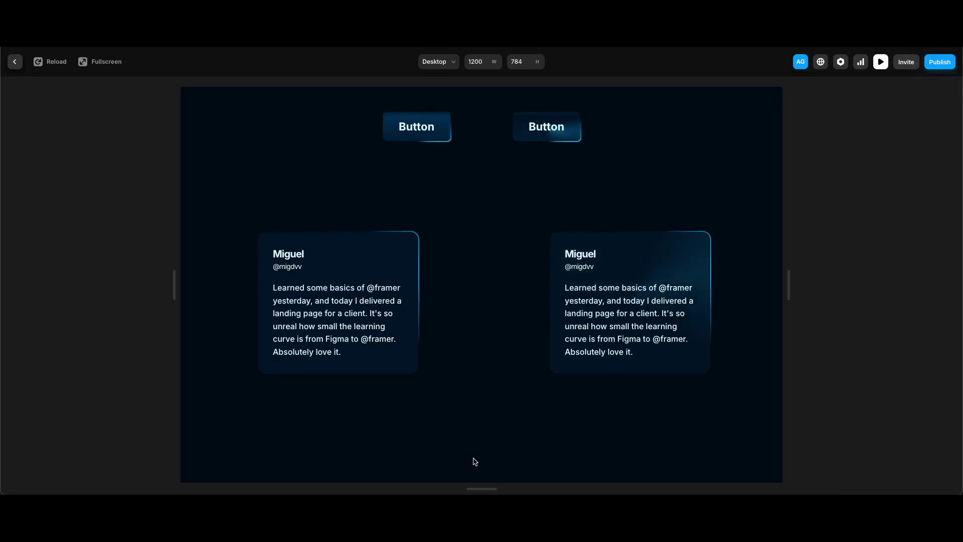